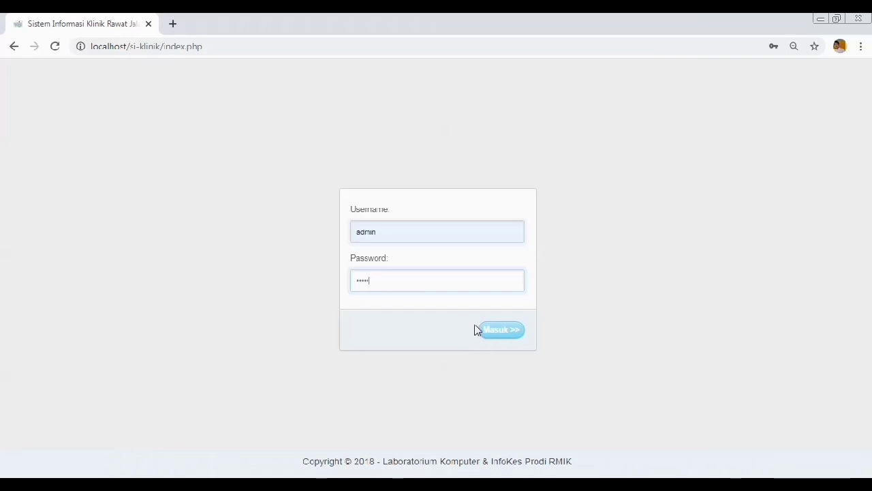
Step: Sign in as administrator and open the patient data list
click(507, 332)
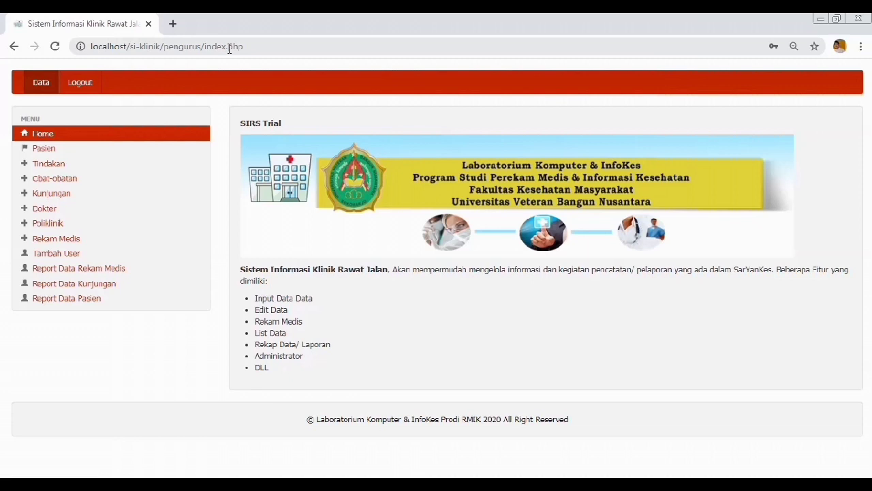
click(42, 148)
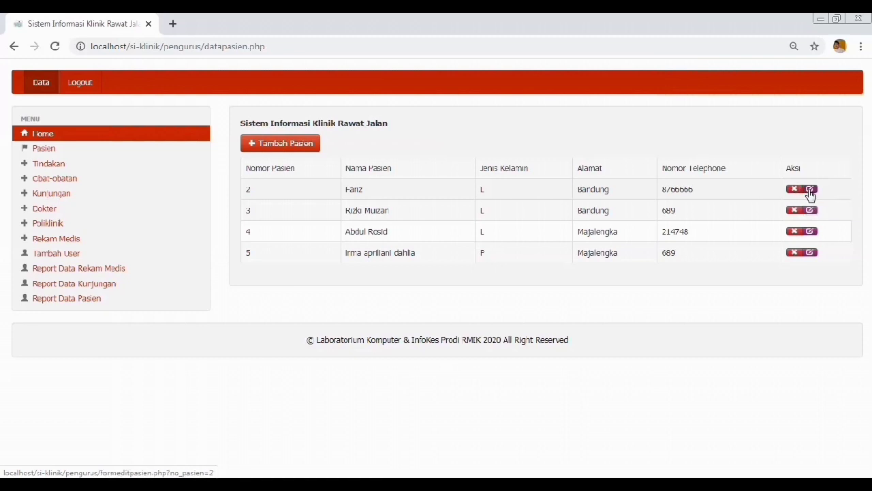
Step: Re-save patient 2's record with gender L and religion Islam, back to the patient list
click(810, 190)
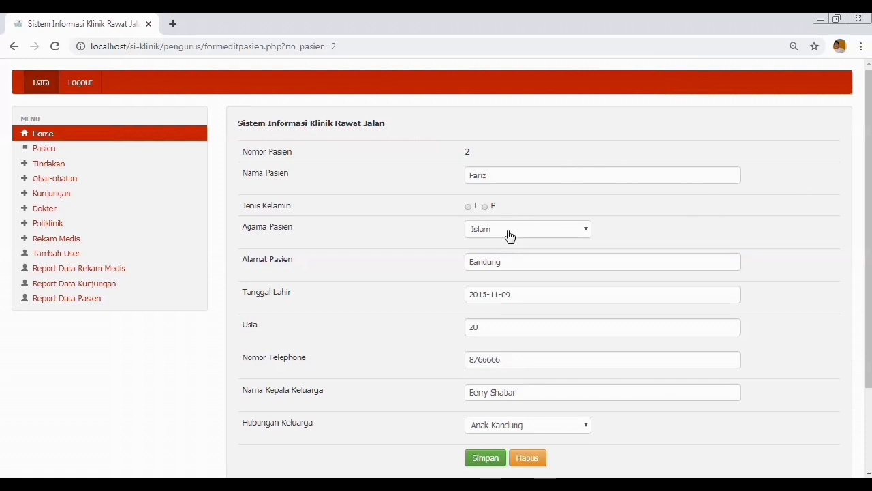
click(485, 207)
click(483, 230)
click(483, 231)
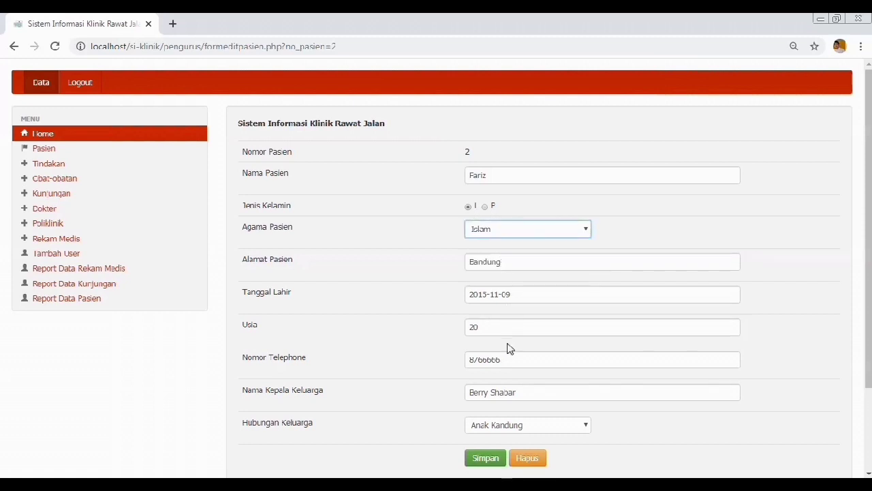
click(484, 459)
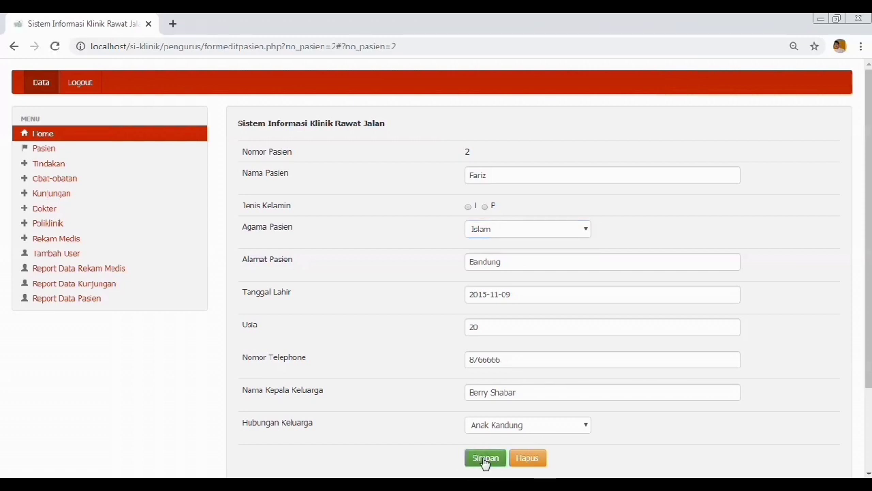
click(468, 207)
drag(869, 320, 869, 388)
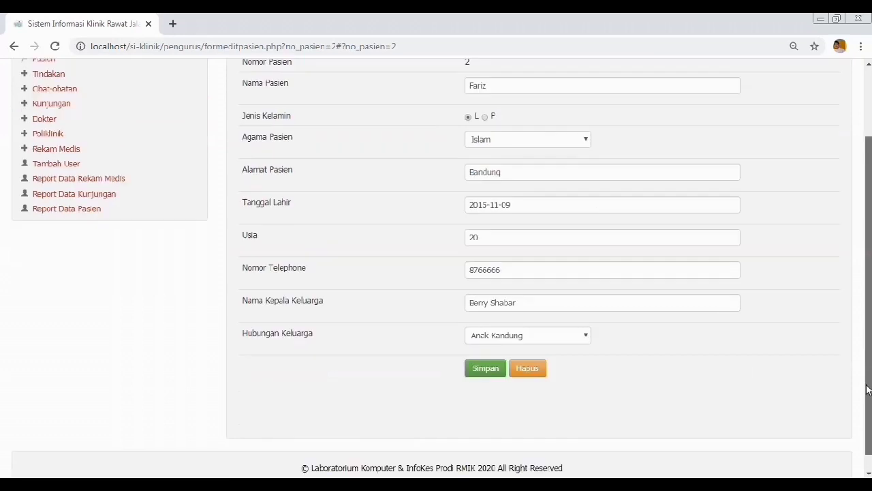
click(487, 370)
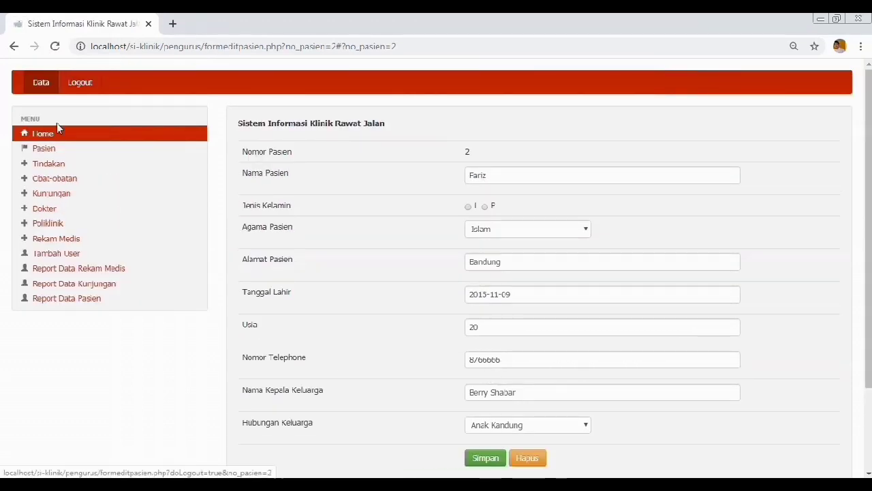
click(48, 150)
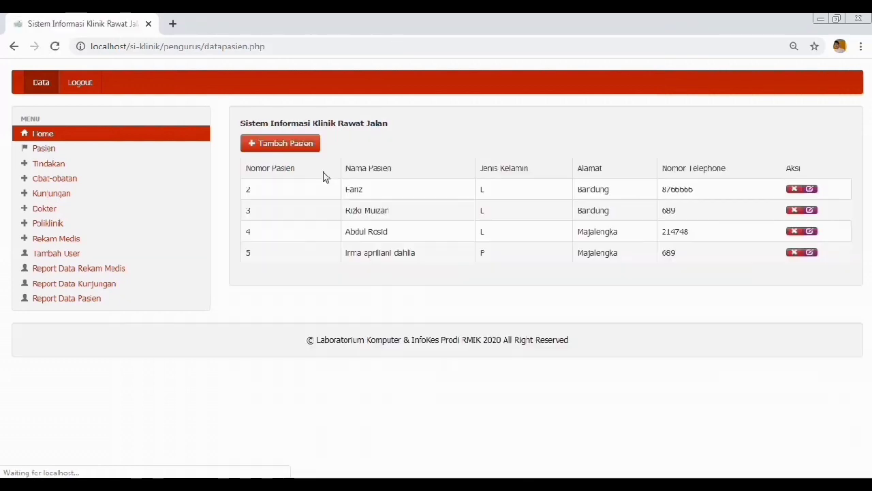
Step: Delete patient 2, then open the empty Tambah Pasien form and check its Tanggal Lahir calendar
click(792, 191)
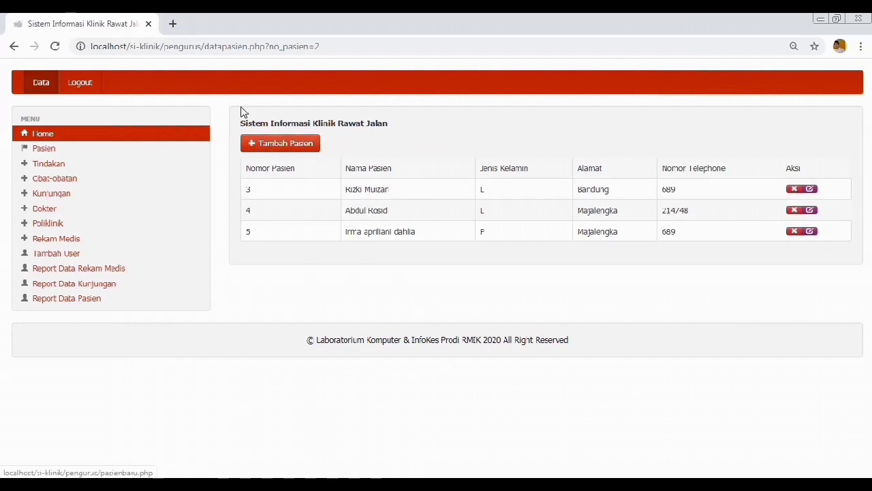
click(279, 144)
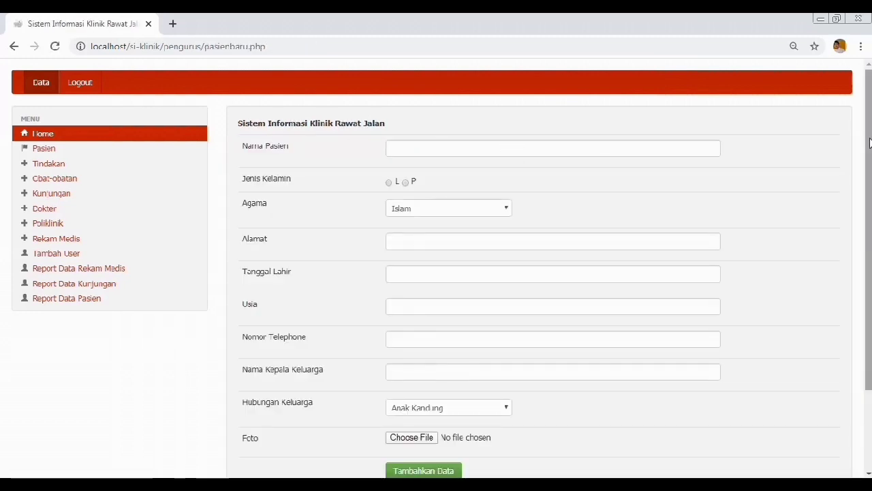
drag(869, 141, 869, 177)
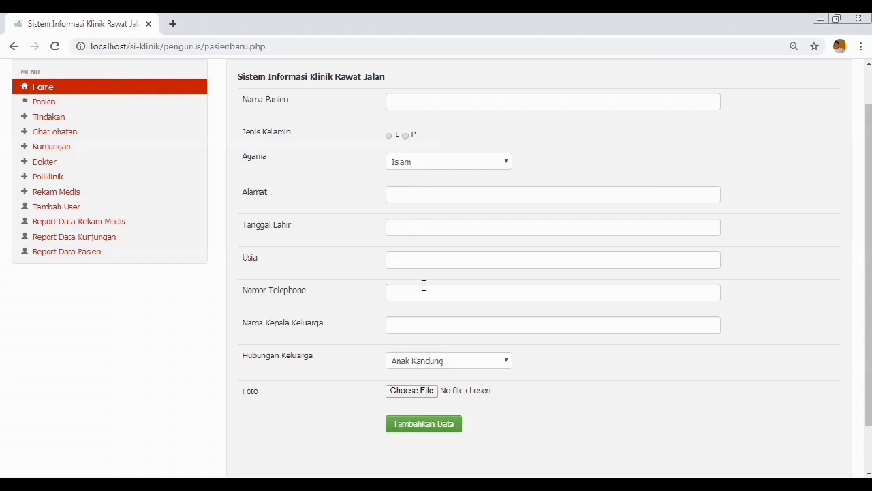
click(401, 226)
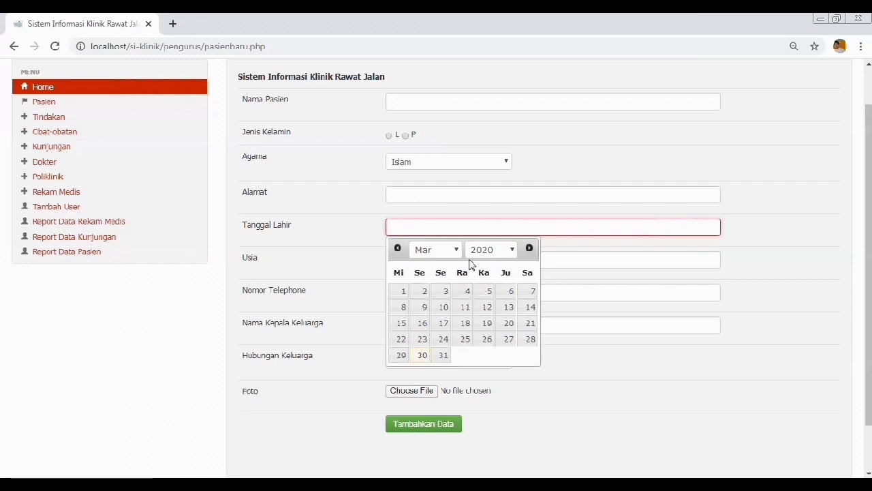
click(328, 267)
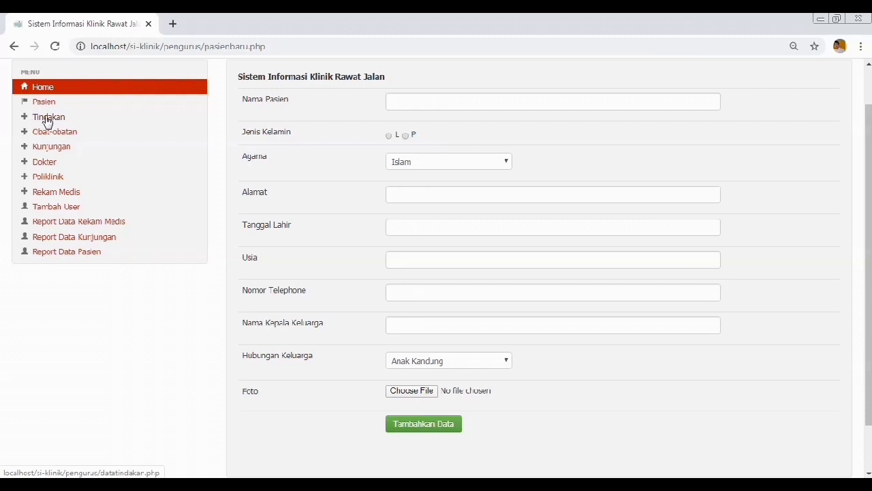
click(47, 122)
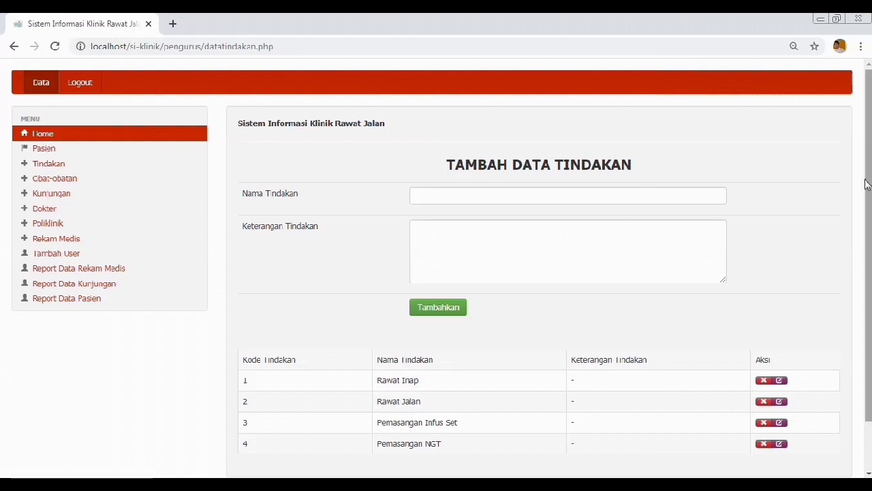
Step: Click into the empty Nama Tindakan and Keterangan Tindakan fields of the add-procedure form
scroll(867, 184, down, 1)
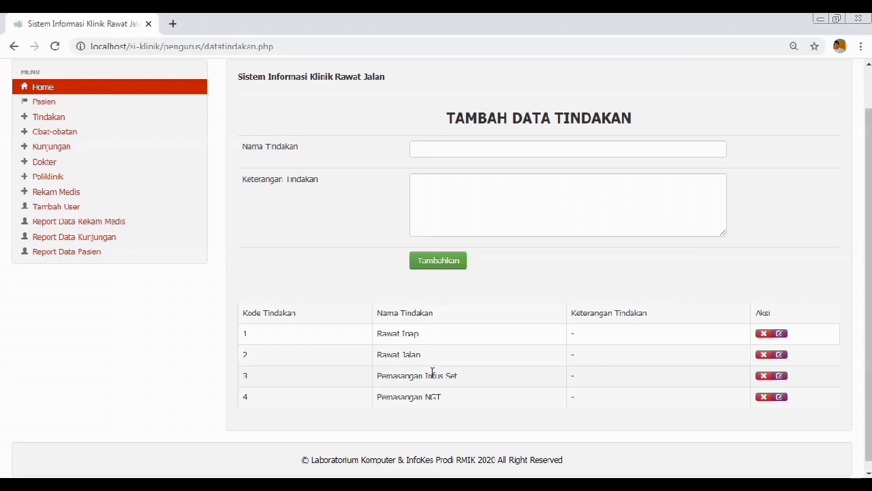
click(450, 145)
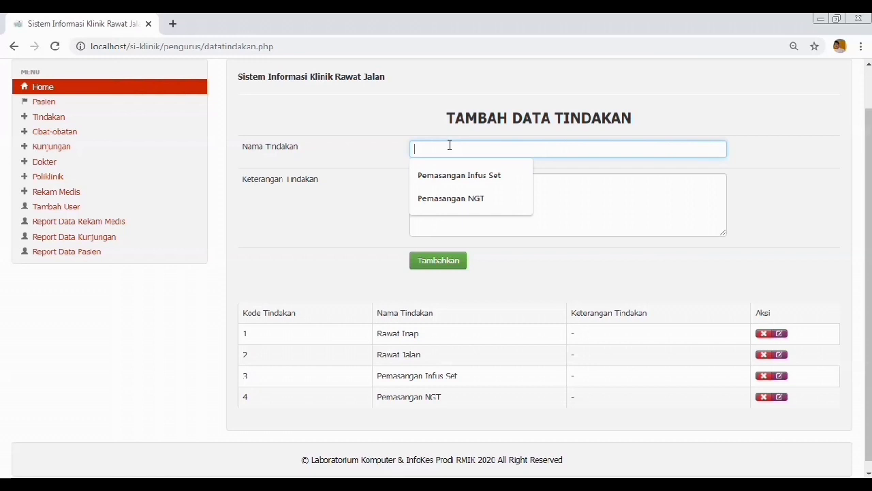
click(543, 193)
click(497, 149)
click(560, 193)
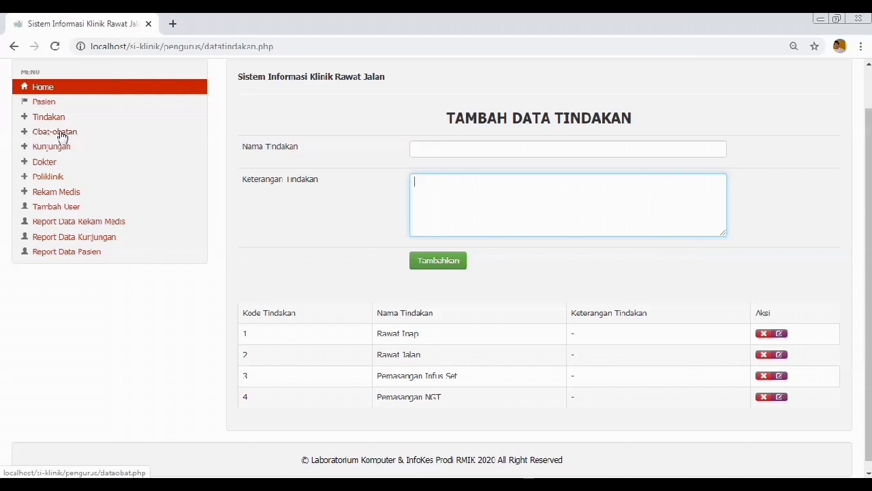
click(61, 135)
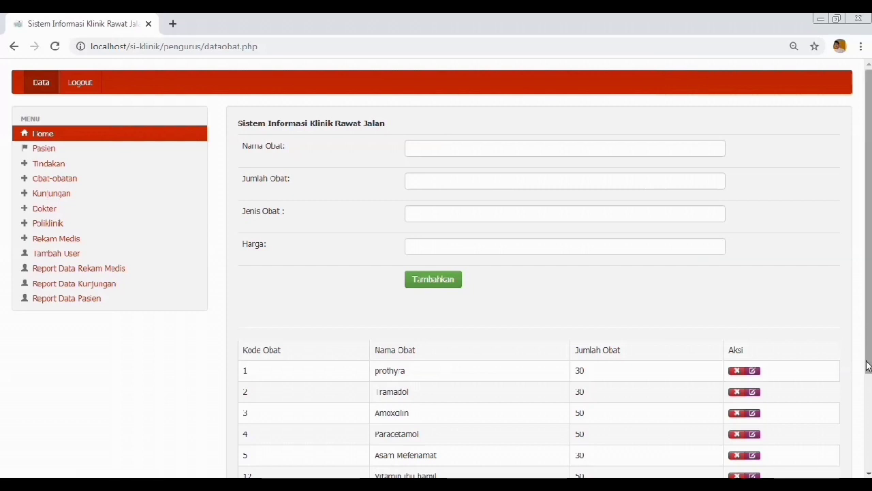
Step: Scroll the medicine table and select the stock counts of the first medicine (30) and Tramadol
drag(869, 365, 869, 408)
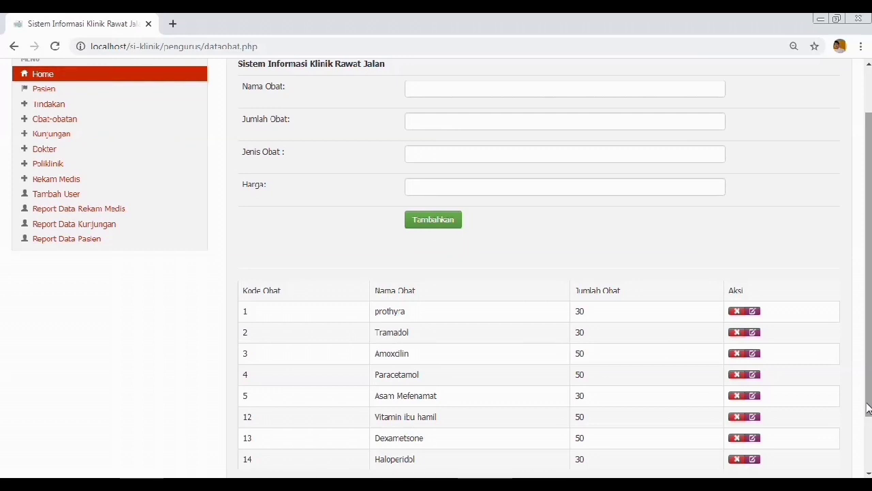
mouse_move(866, 403)
mouse_down()
mouse_move(854, 346)
mouse_move(863, 394)
mouse_up()
double_click(580, 323)
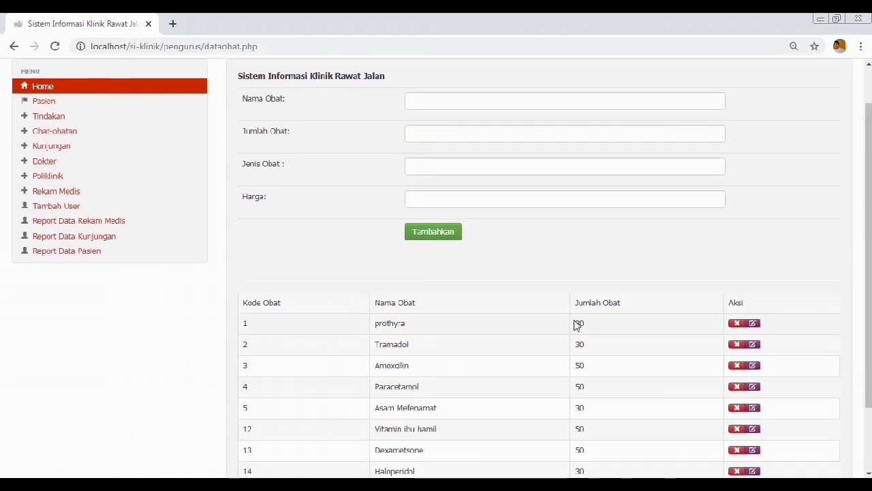
drag(581, 344, 575, 345)
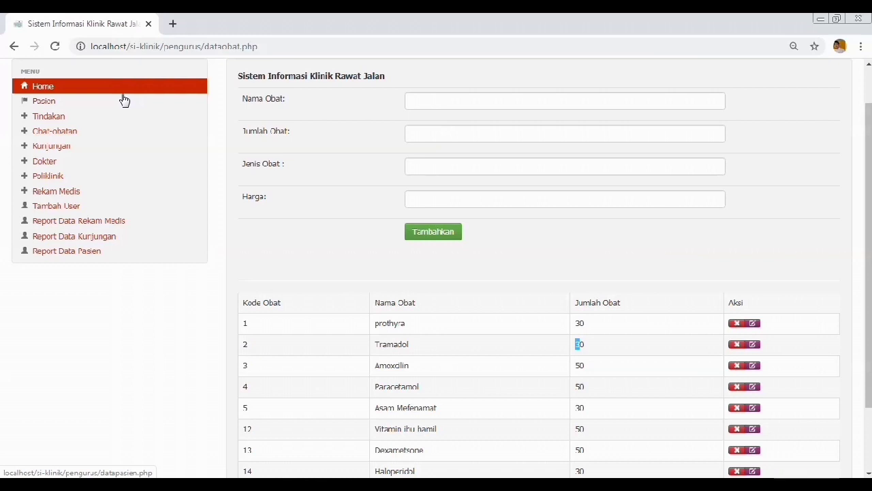
Step: On the Kunjungan page, add a visit for the second listed patient at Poli Umum
click(52, 146)
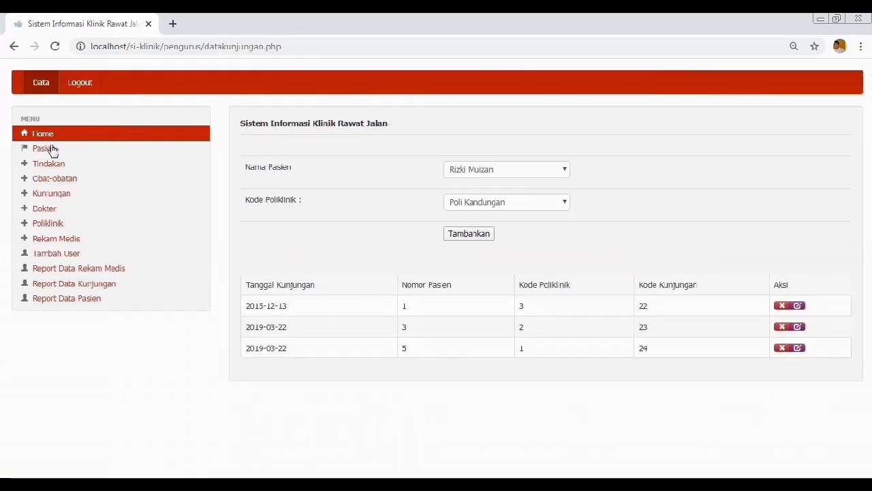
click(537, 176)
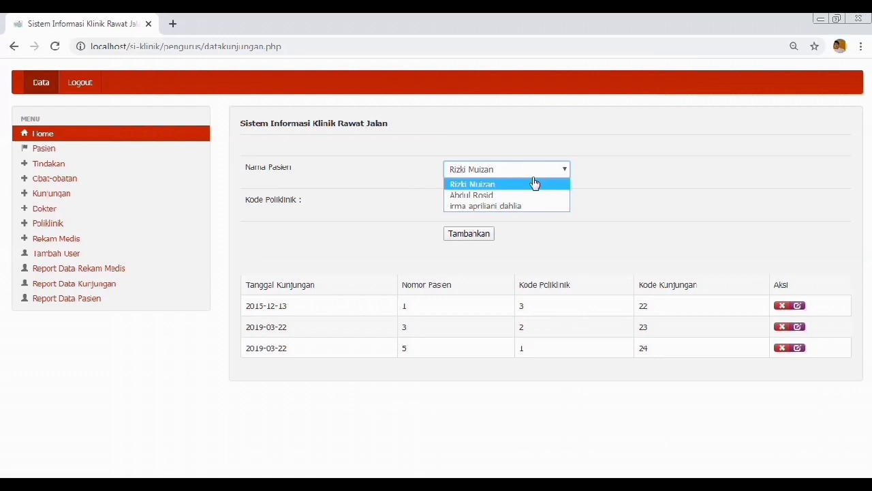
click(527, 196)
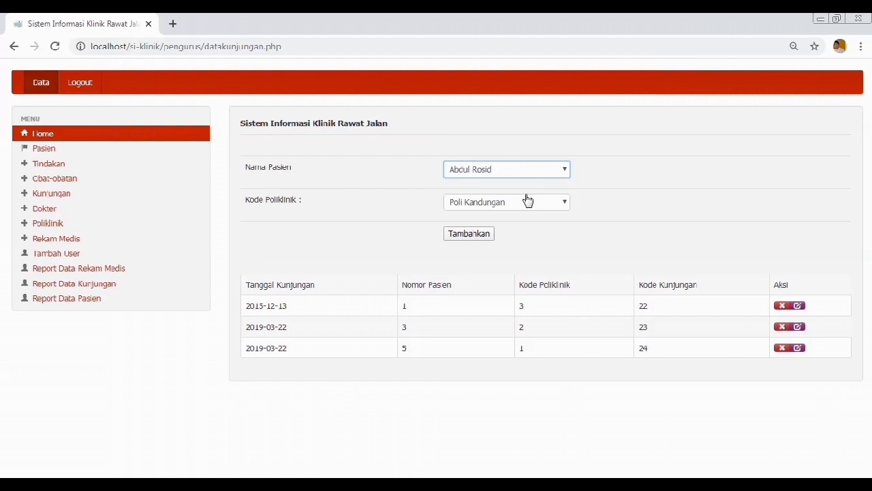
click(521, 207)
click(597, 205)
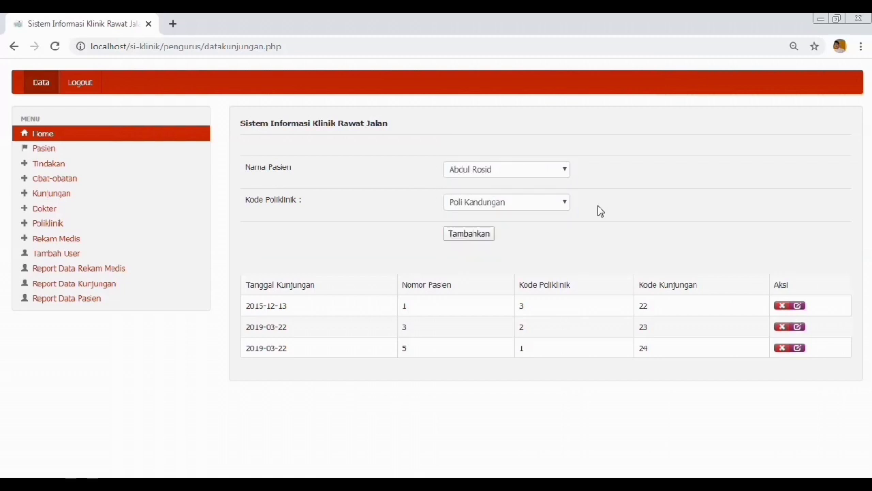
click(534, 200)
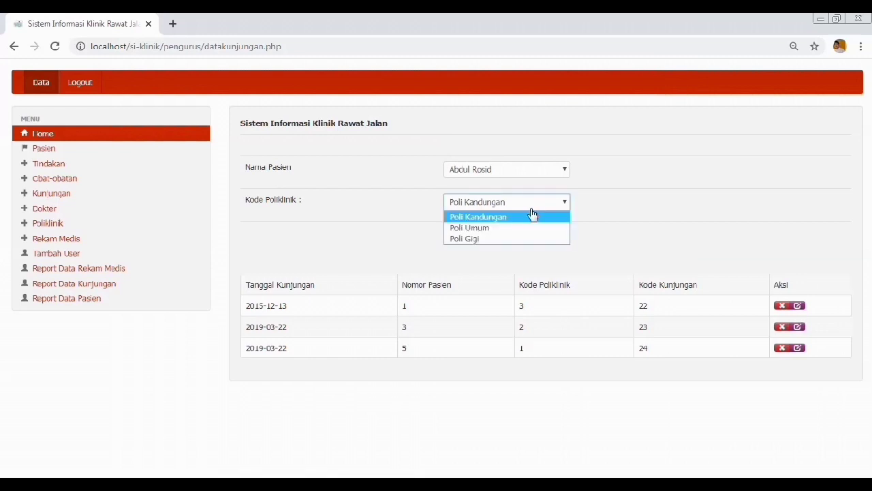
click(525, 228)
click(484, 234)
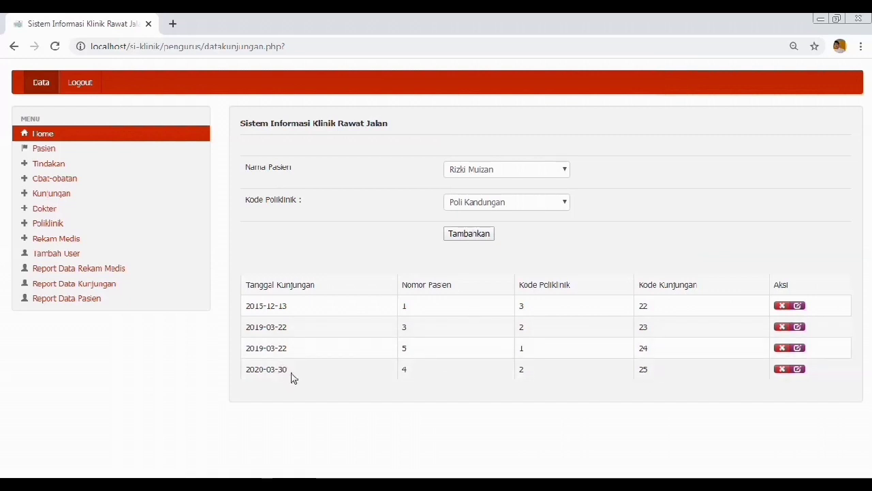
Step: Add another visit for the chosen patient with Poli Kandungan as the polyclinic
click(502, 173)
click(503, 206)
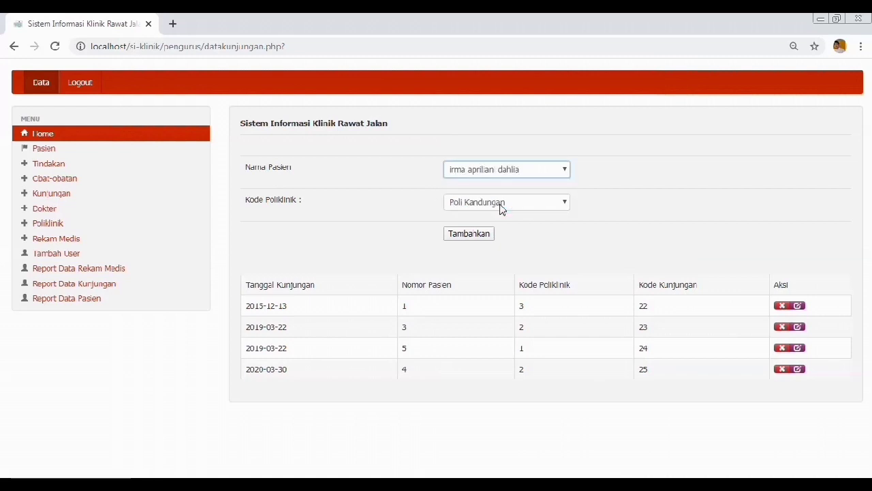
click(501, 205)
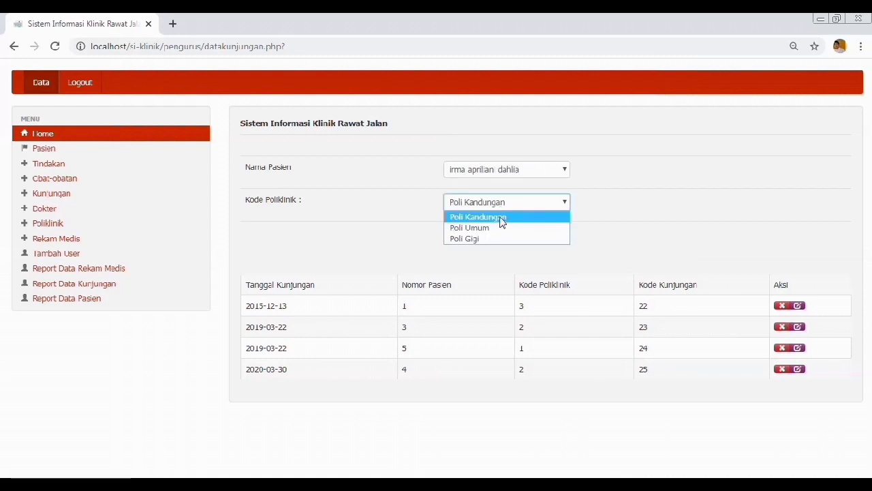
click(501, 219)
click(494, 232)
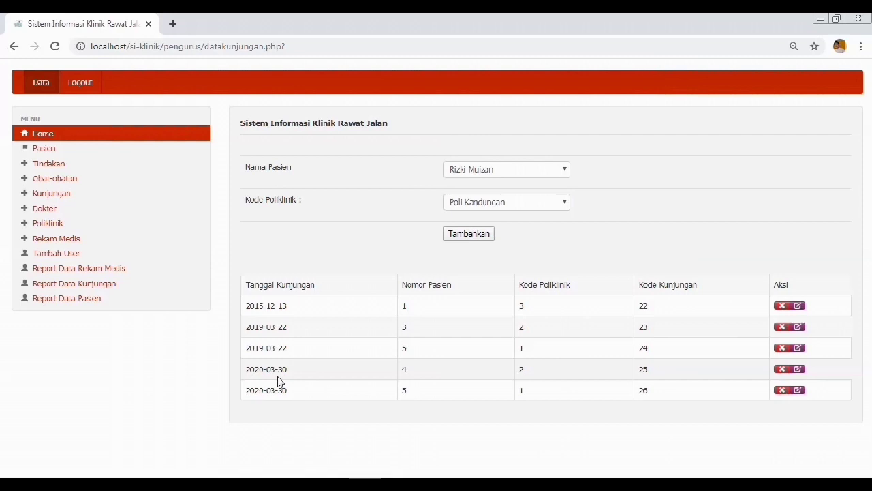
click(36, 213)
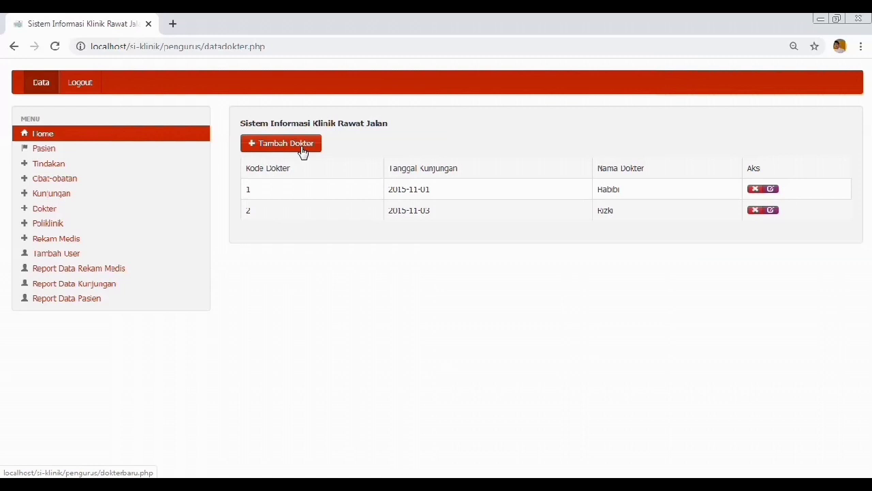
Step: Open the Tambah Dokter form and scroll through its fields
click(303, 151)
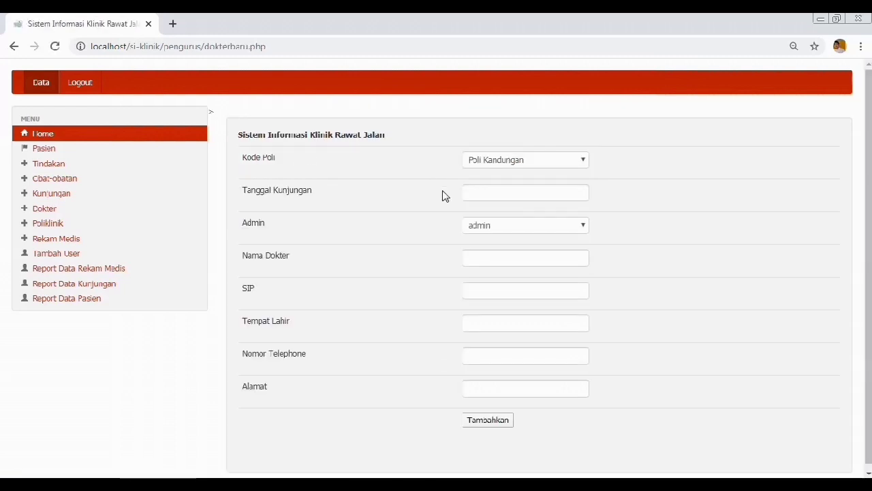
scroll(869, 224, down, 1)
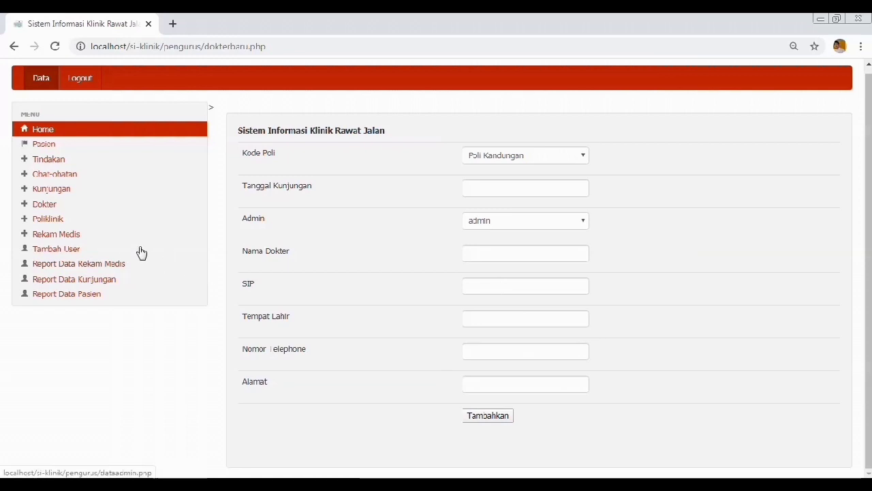
click(48, 222)
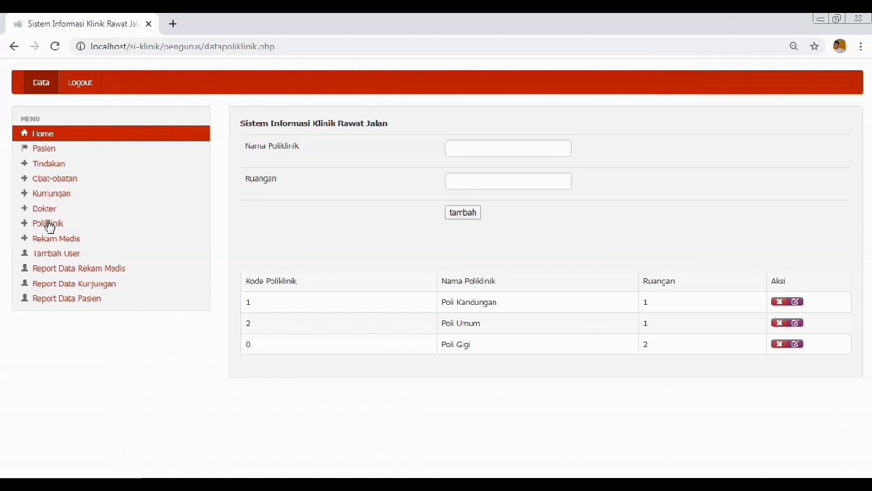
Step: Click into the Nama Poliklinik and Ruangan fields, dismissing the room suggestions
click(461, 150)
click(432, 179)
click(471, 181)
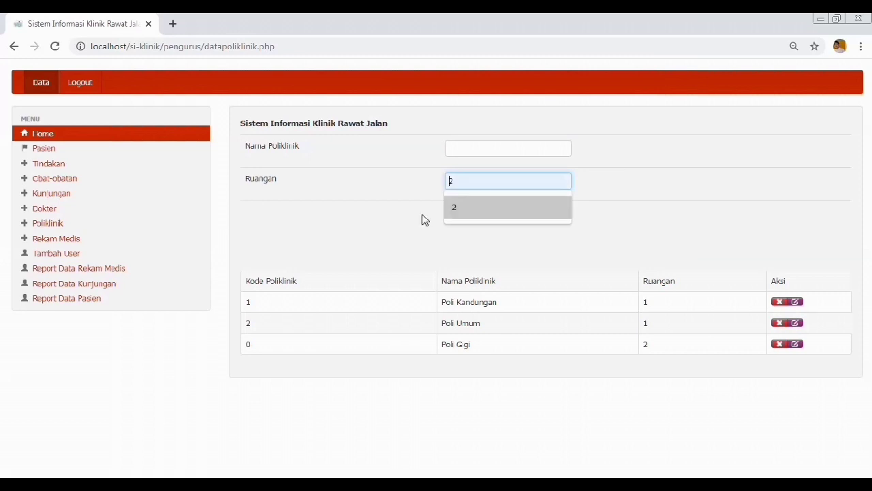
click(427, 265)
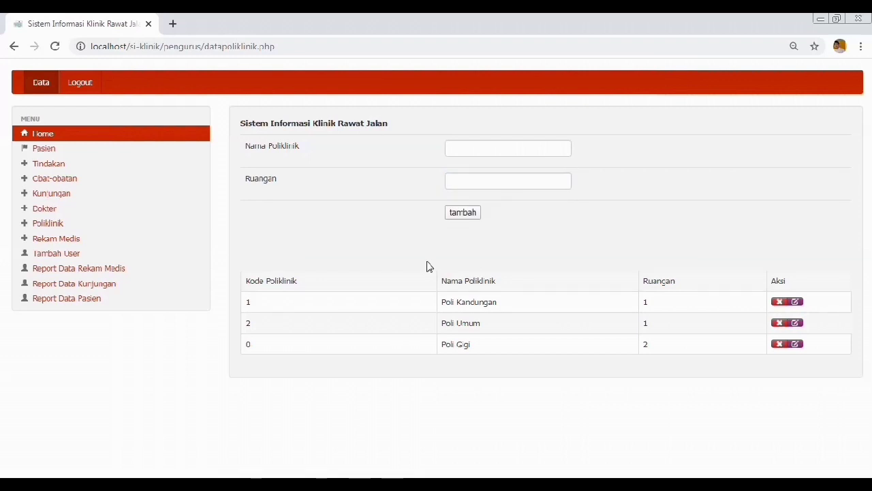
click(483, 154)
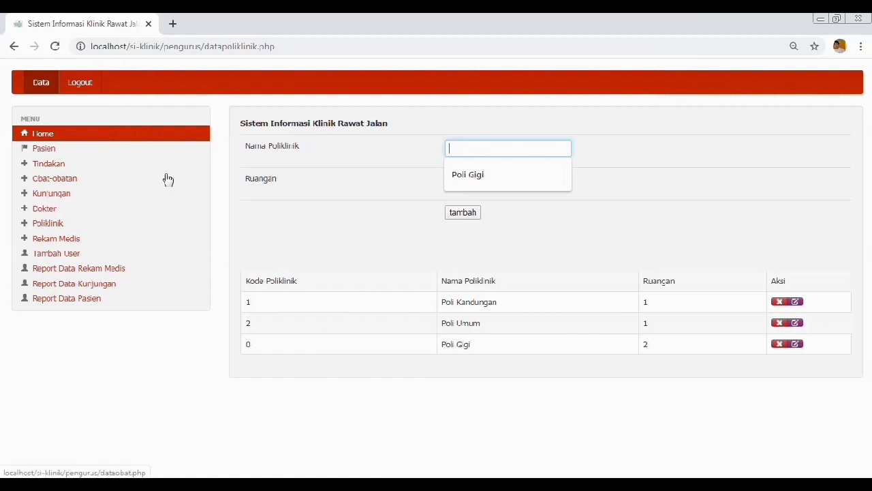
click(73, 238)
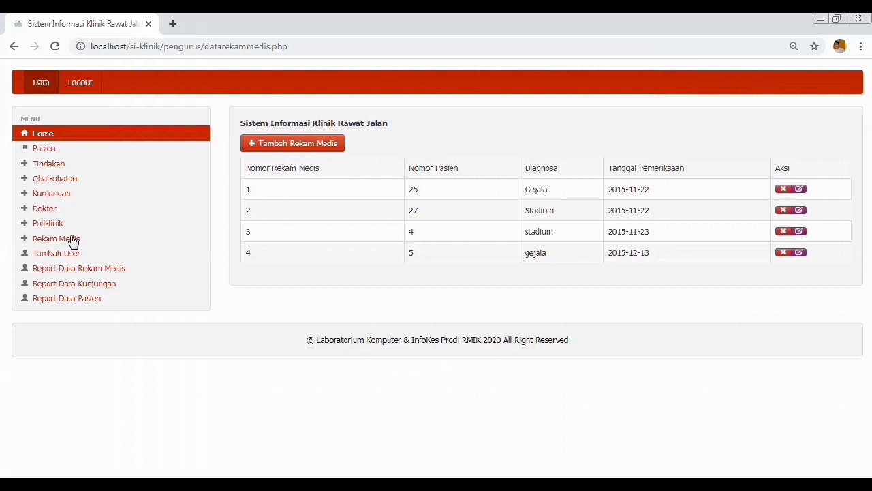
Step: Start a new medical record with Tindakan Pemasangan NGT and Obat Paracetamol
click(275, 148)
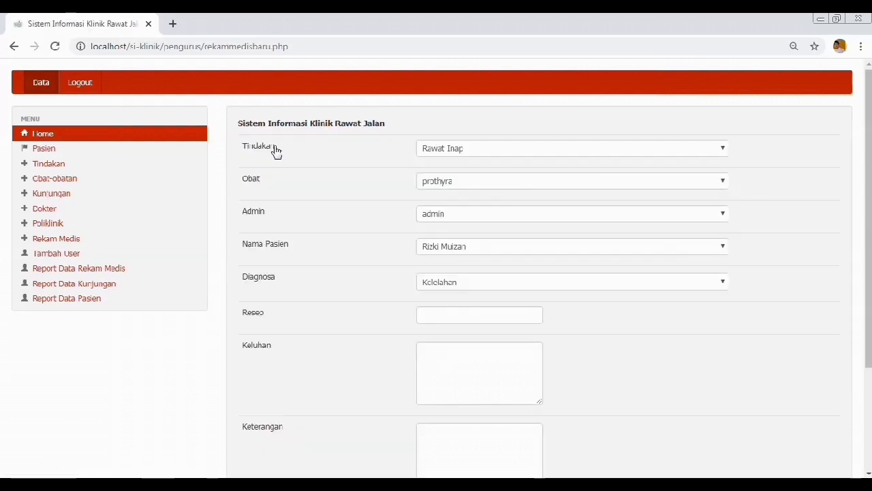
drag(869, 198, 865, 208)
click(717, 133)
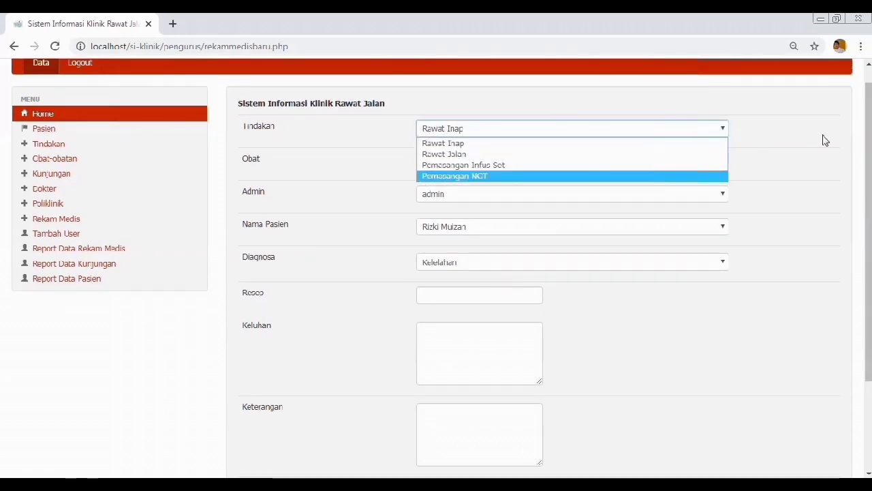
click(661, 176)
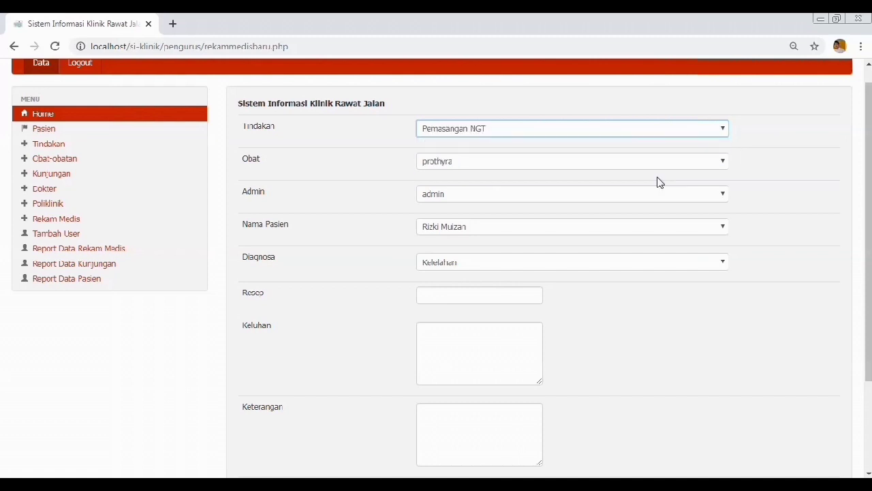
click(646, 169)
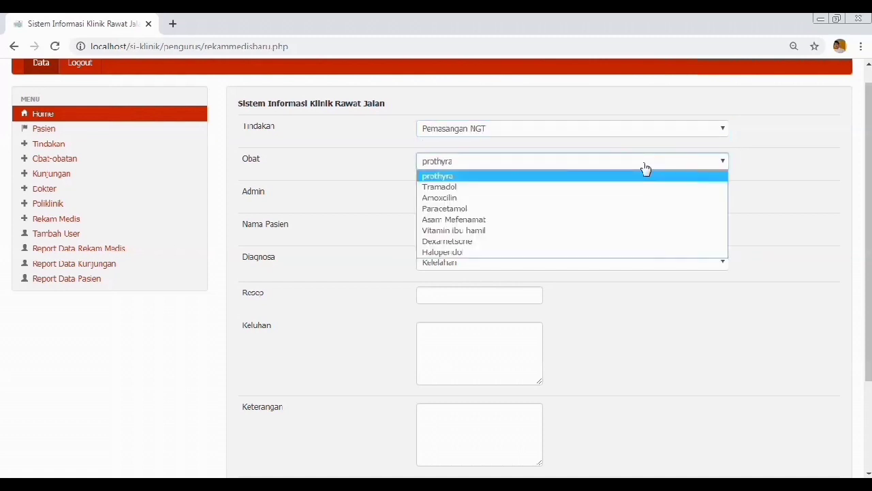
click(614, 208)
Step: Leave the record's admin as admin and keep the current patient
click(604, 201)
click(604, 203)
click(603, 236)
click(603, 235)
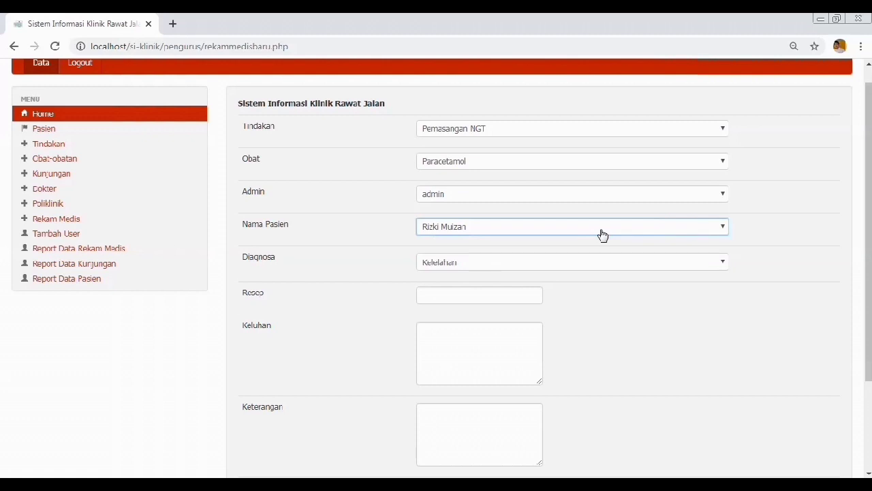
click(603, 234)
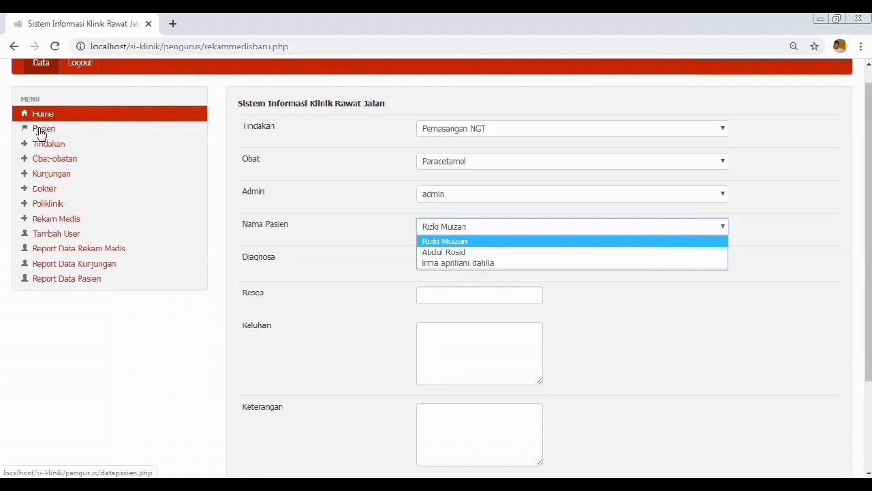
click(354, 196)
Step: Set the diagnosis to Diare and click through the Resep, Keluhan and Keterangan fields
click(444, 263)
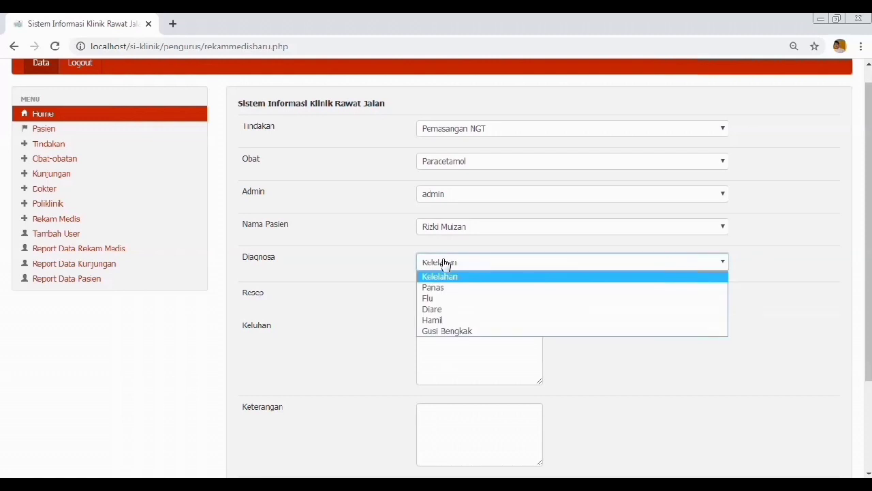
click(440, 309)
drag(863, 236, 868, 292)
click(535, 209)
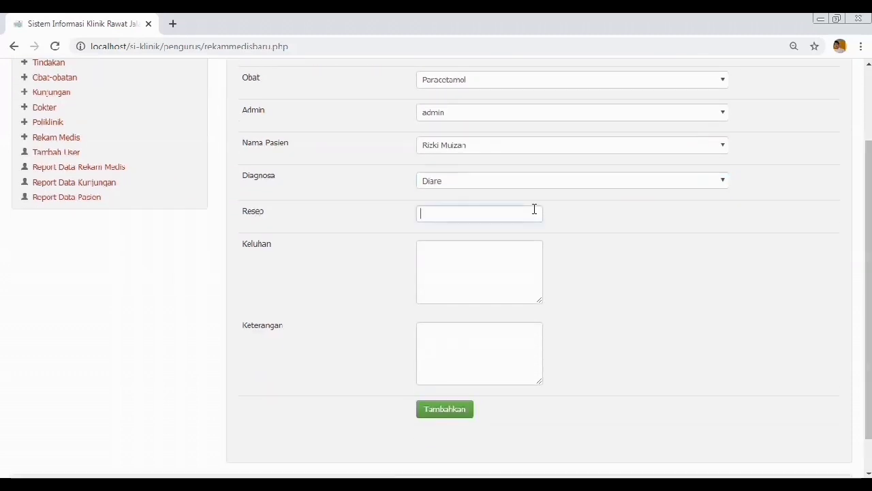
click(485, 259)
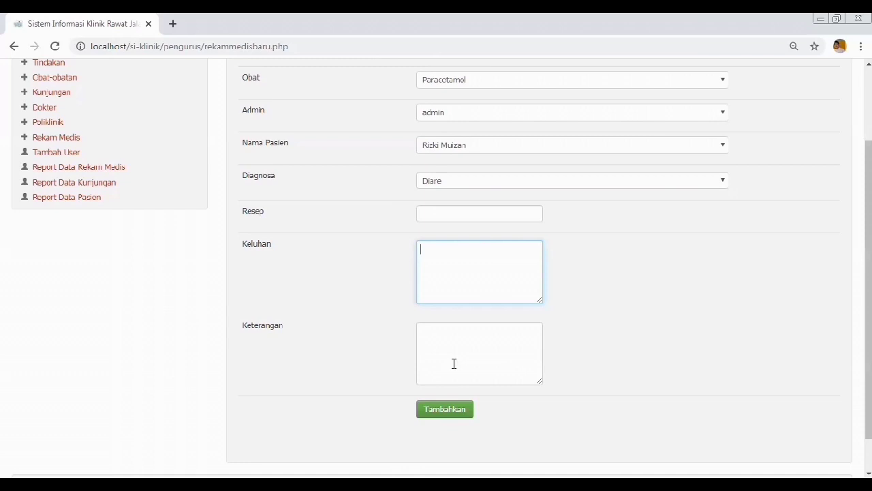
click(450, 344)
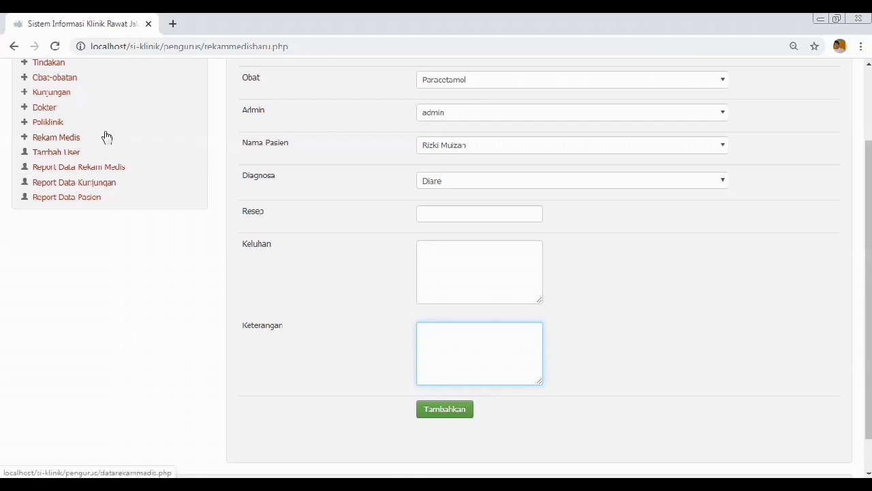
click(64, 158)
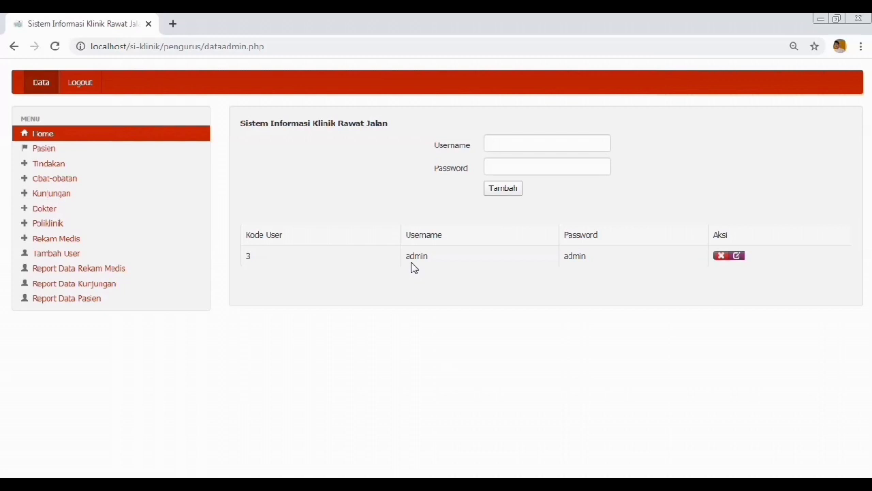
Step: Enter the new username admin2, dismissing the saved suggestions
click(500, 142)
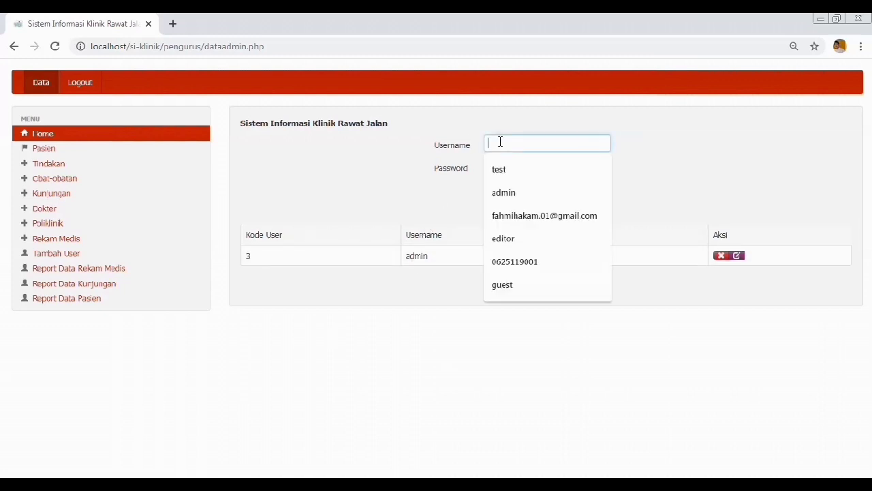
click(465, 167)
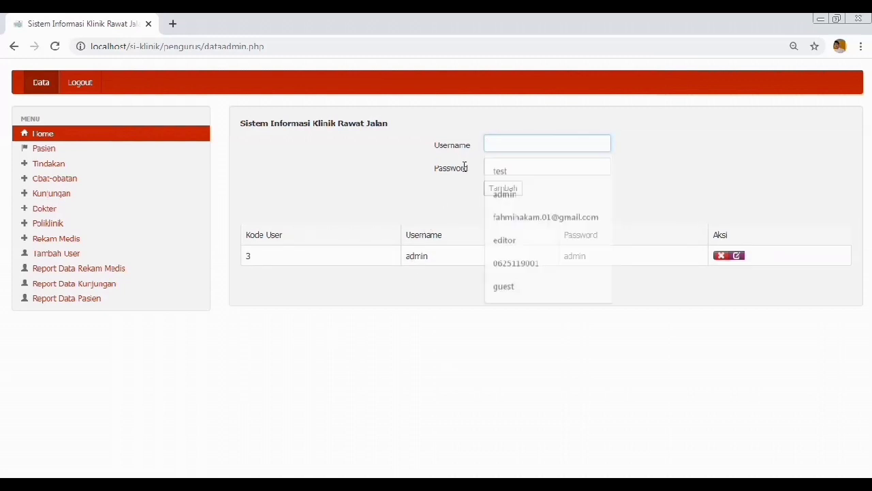
click(502, 166)
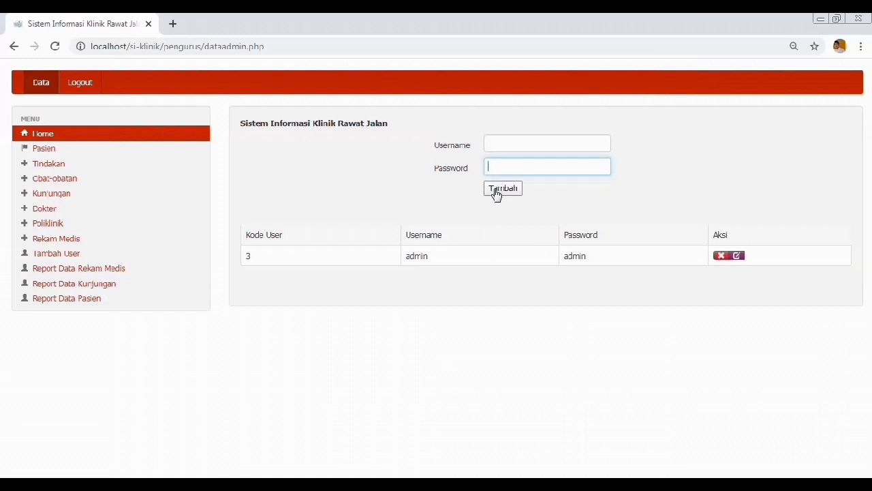
click(495, 145)
text(admin2)
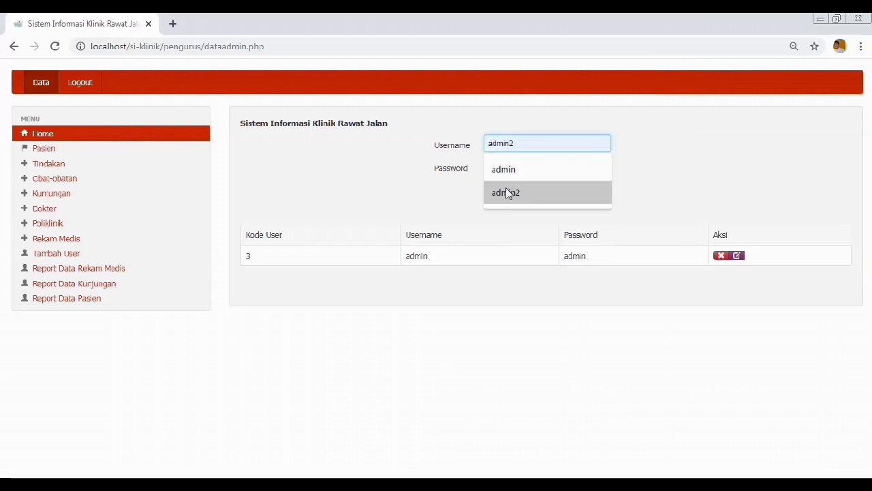
click(510, 193)
Step: Fill in the password, add the new user, then delete it from the list
click(500, 168)
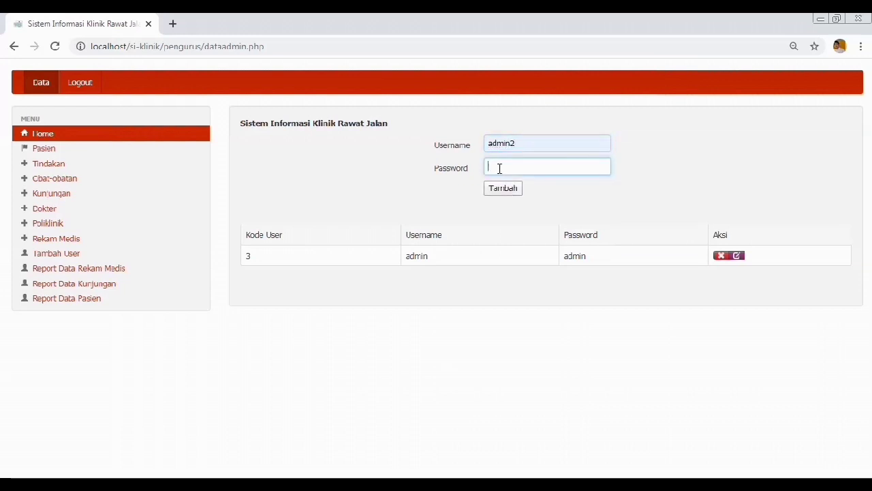
text(admin)
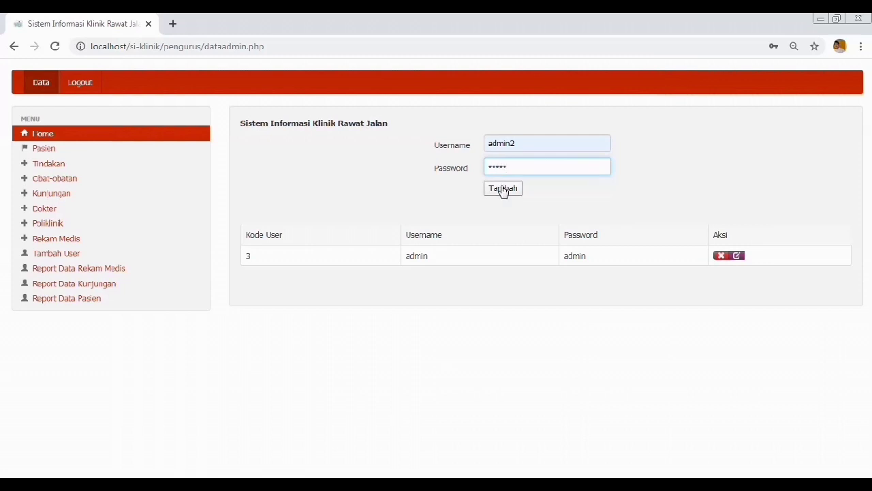
click(503, 189)
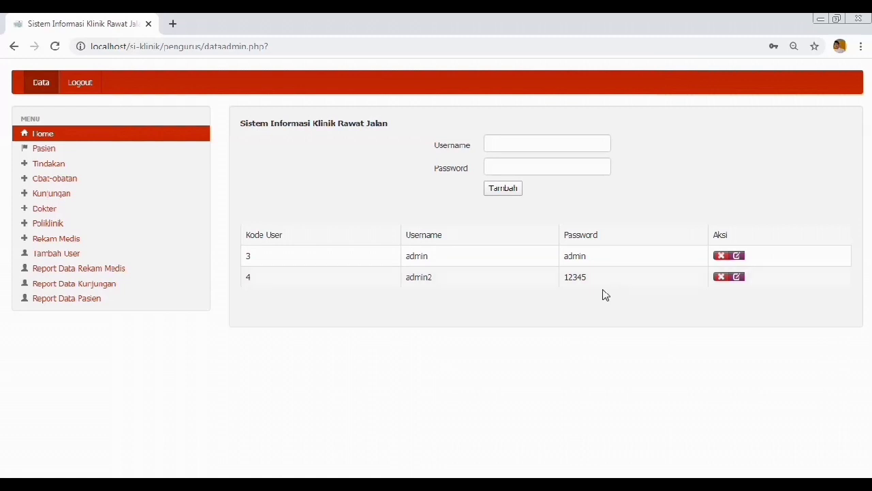
click(721, 276)
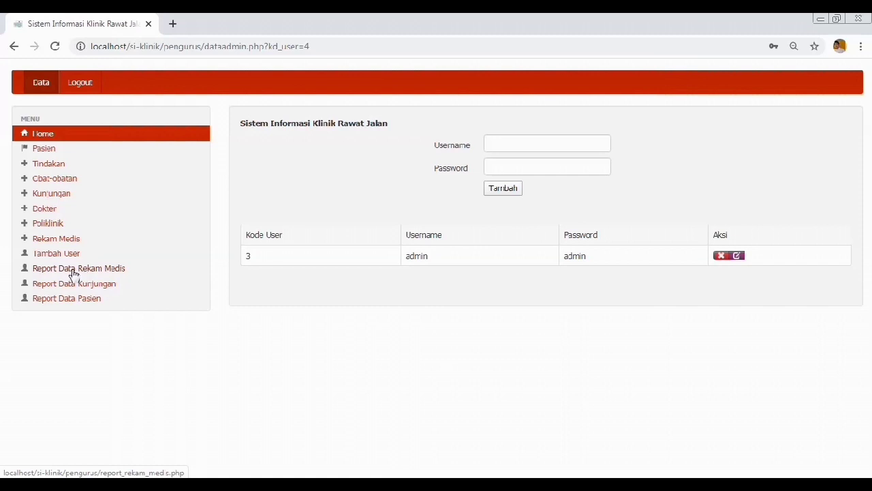
click(73, 271)
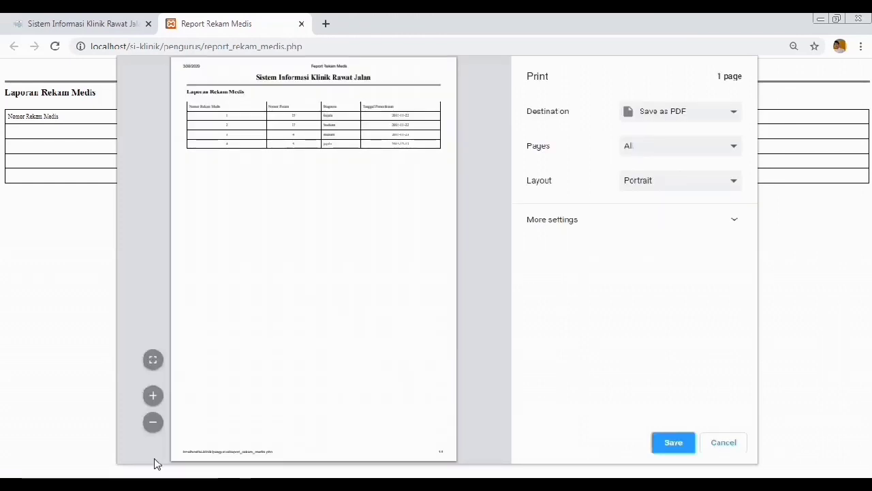
Step: Enlarge the medical records report preview, save it as a PDF, and close the tab
click(153, 396)
click(153, 396)
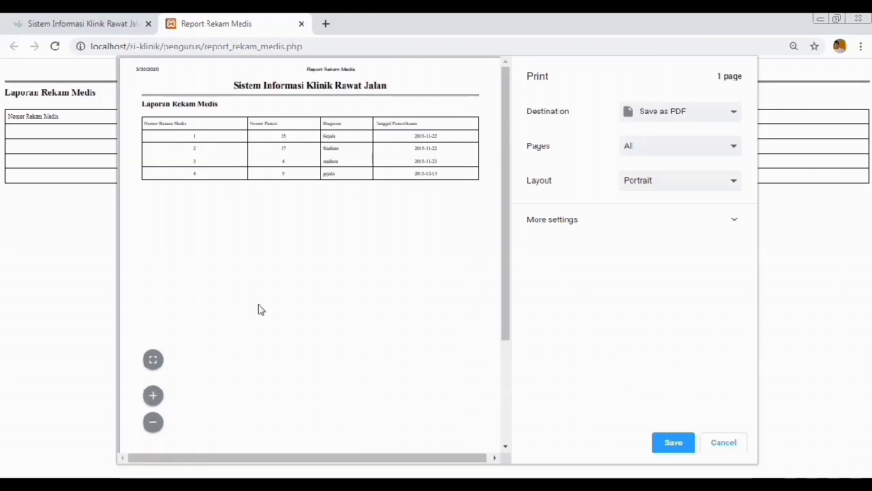
click(717, 125)
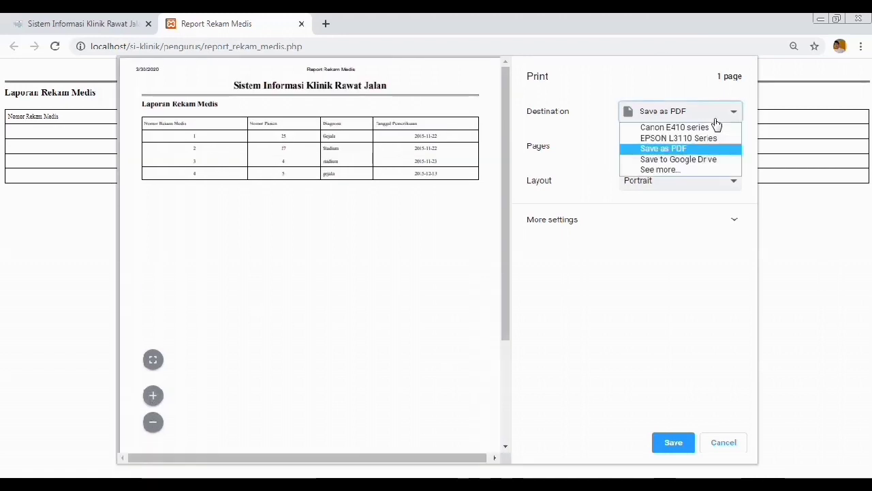
click(684, 149)
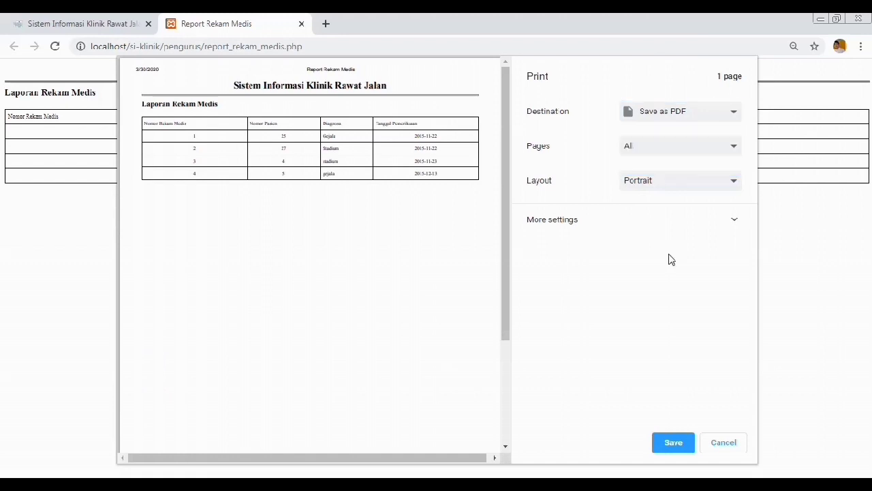
click(673, 444)
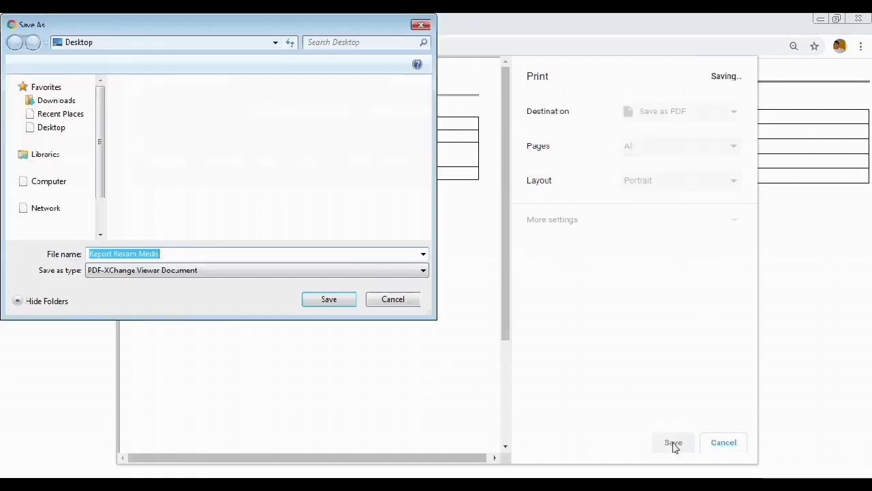
click(336, 298)
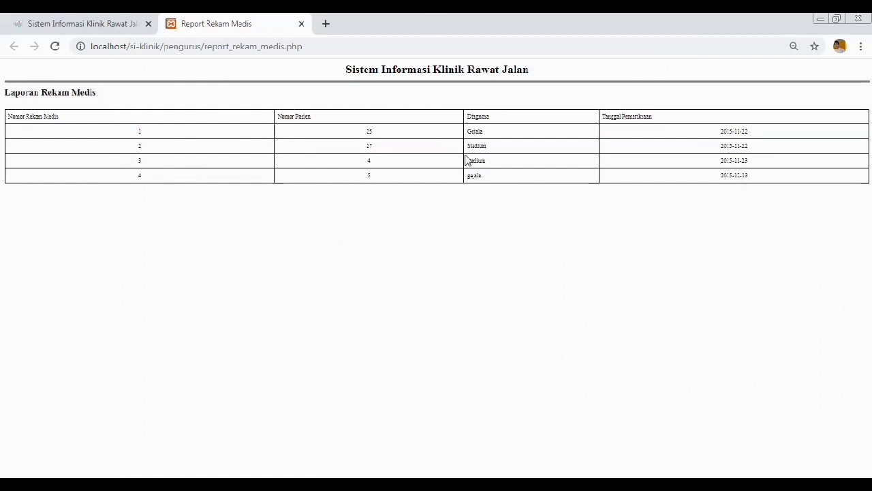
click(301, 24)
Step: Reopen the medical records report, preview it on EPSON L3110 Series in Landscape, then cancel and close it
click(88, 269)
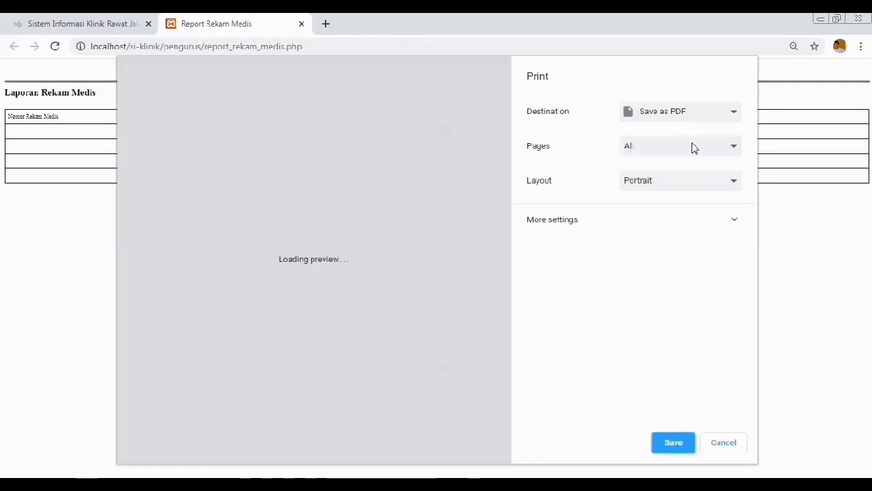
click(688, 112)
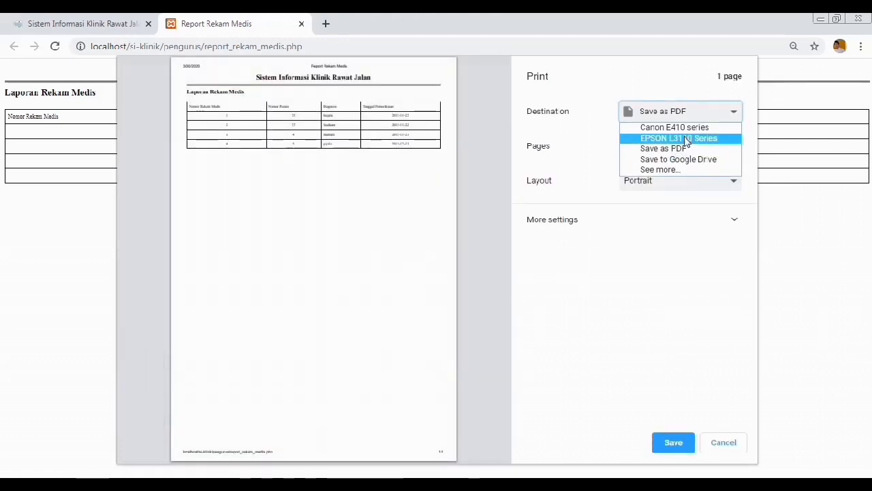
click(684, 138)
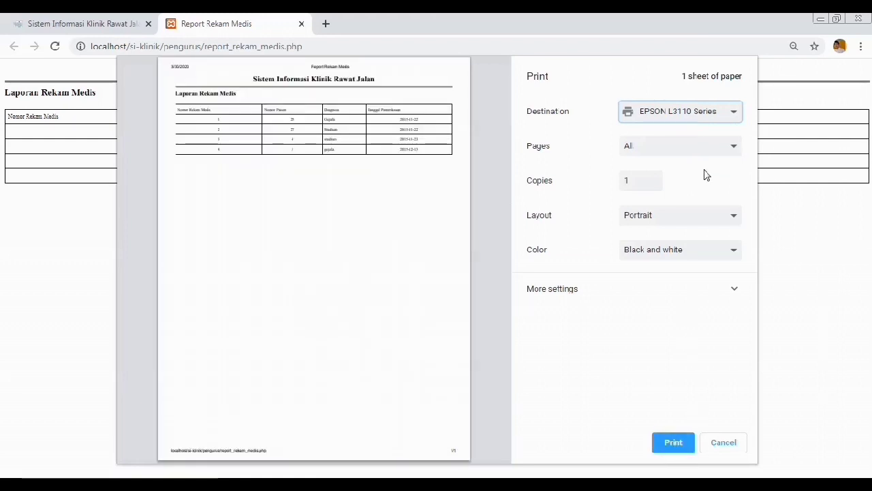
click(712, 217)
click(709, 242)
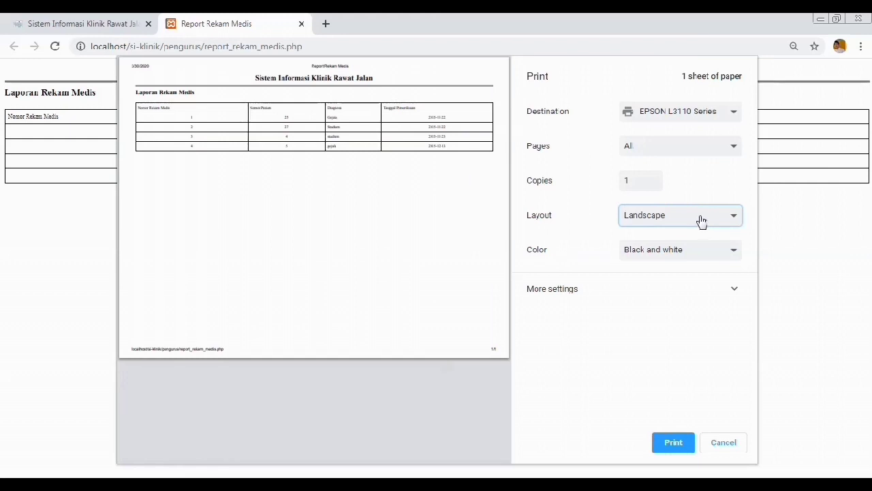
click(712, 449)
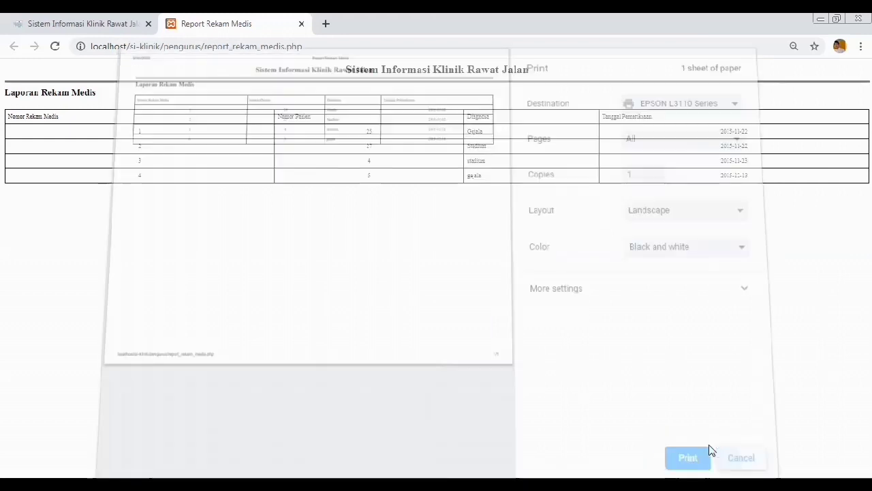
click(301, 25)
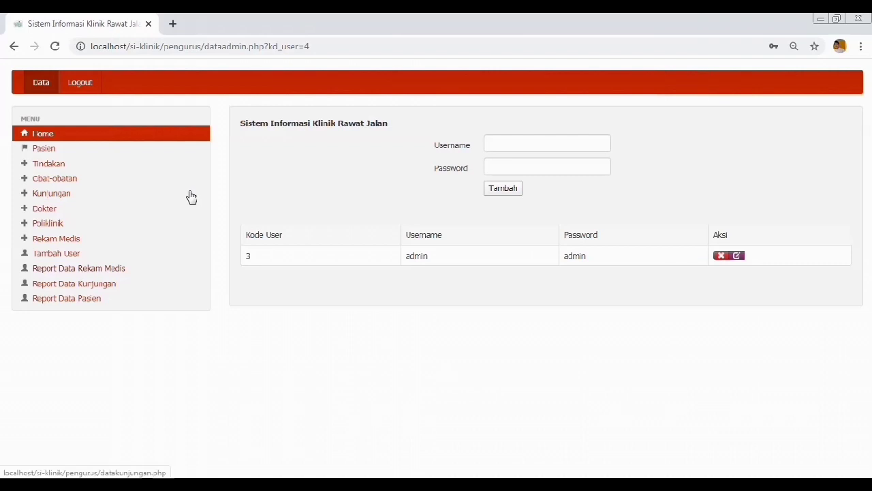
click(104, 286)
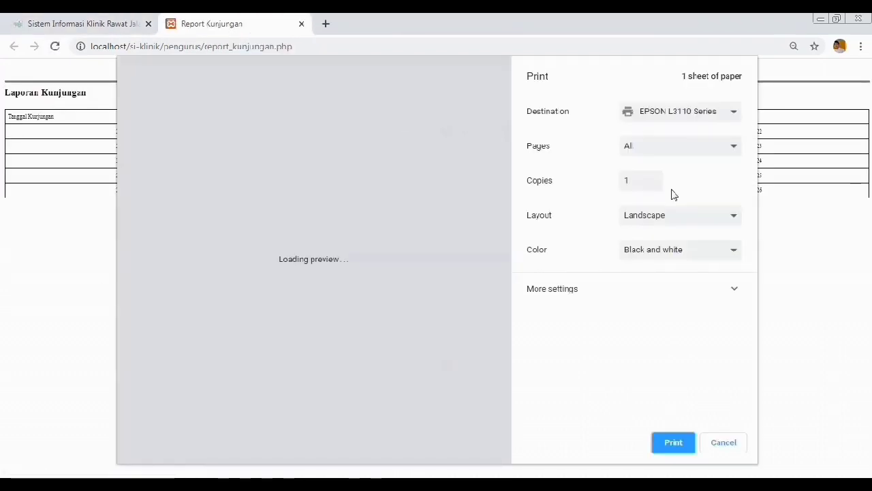
click(680, 120)
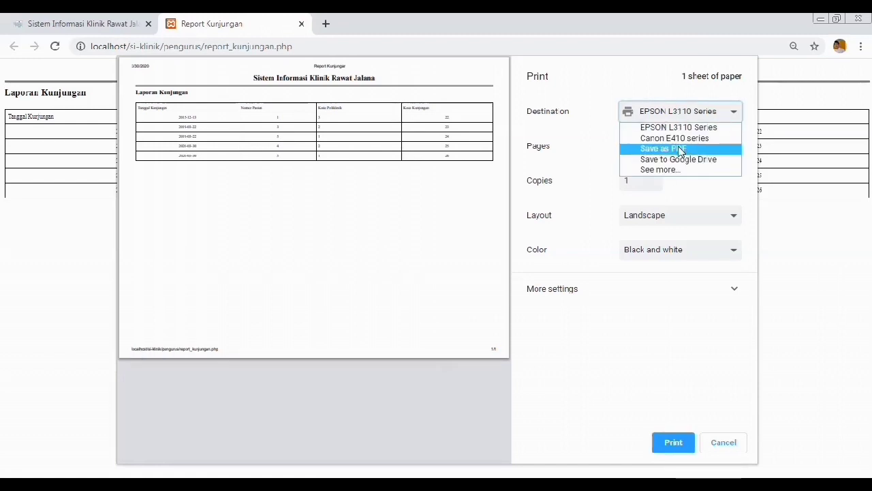
click(679, 150)
click(675, 182)
click(675, 196)
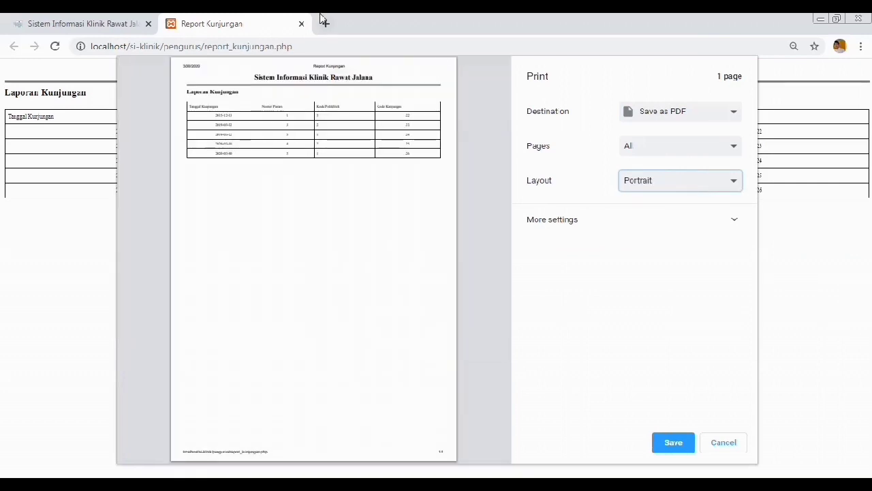
click(301, 24)
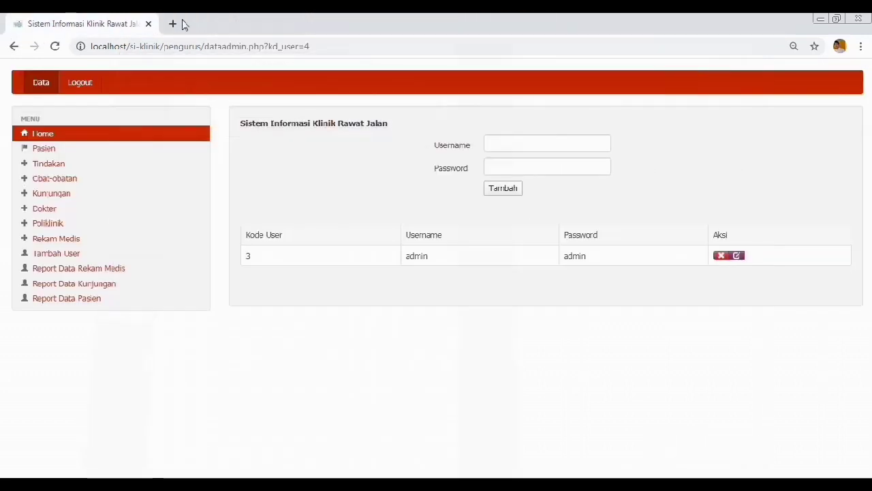
Step: Preview the patient report zoomed in and back out, cancel printing, close its tab, and return Home
click(89, 304)
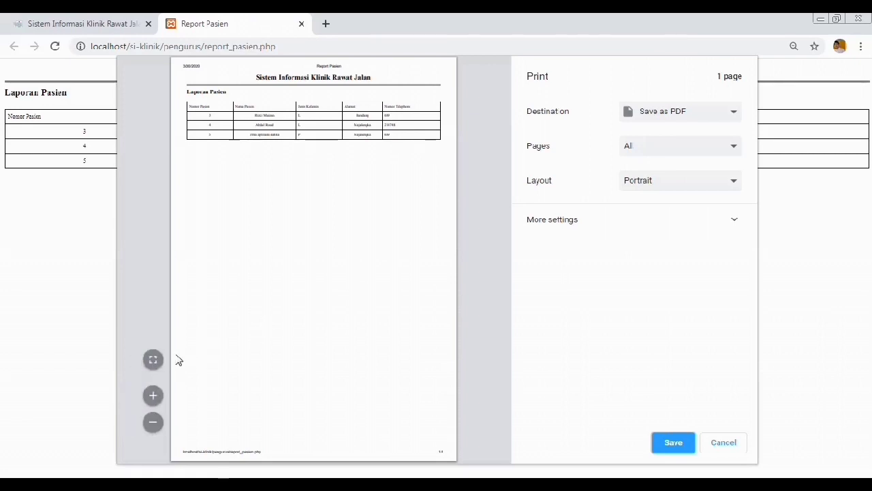
click(155, 397)
click(156, 398)
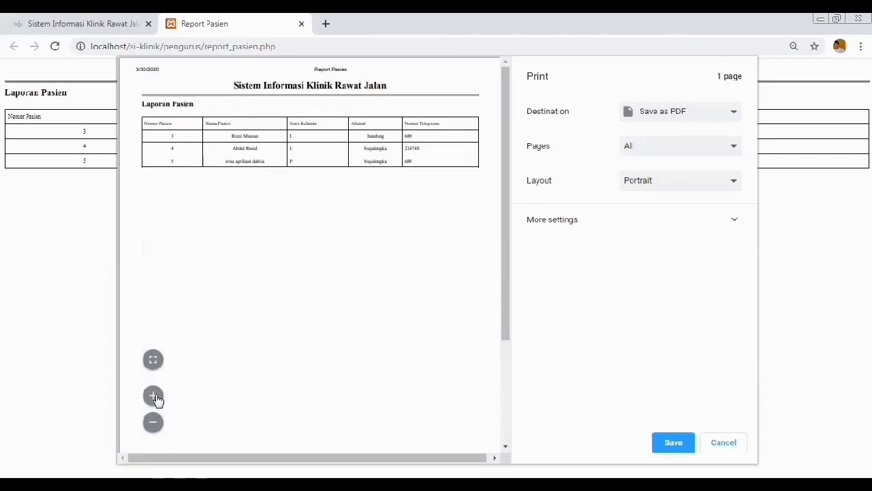
click(154, 422)
click(154, 422)
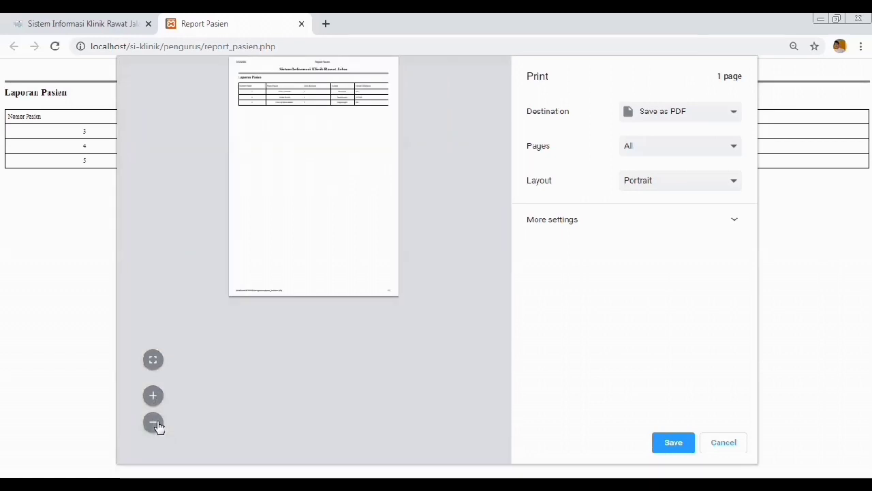
click(740, 442)
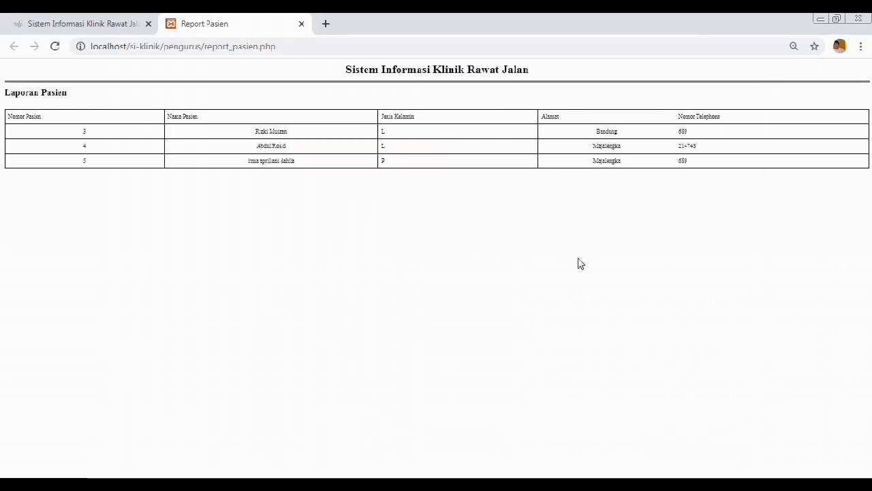
click(301, 24)
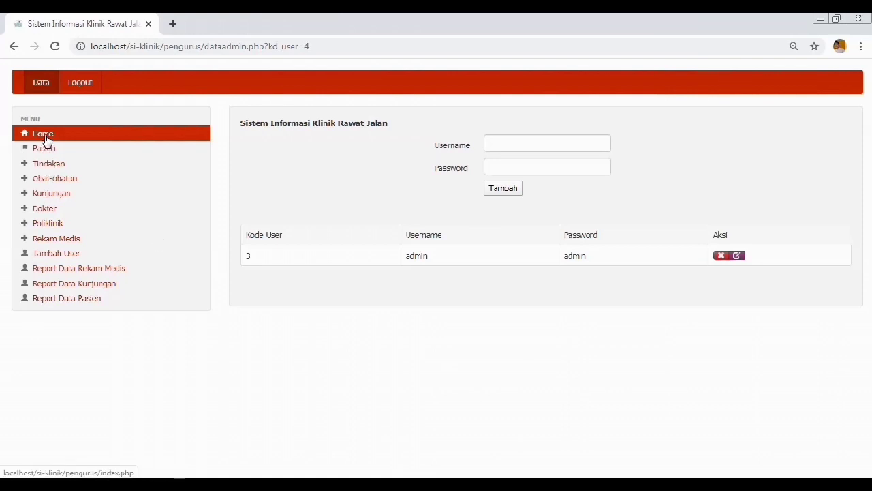
click(47, 141)
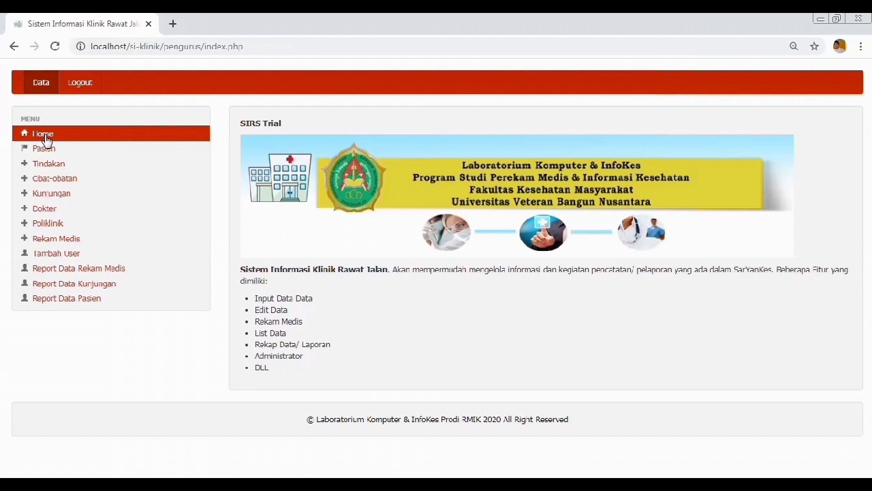